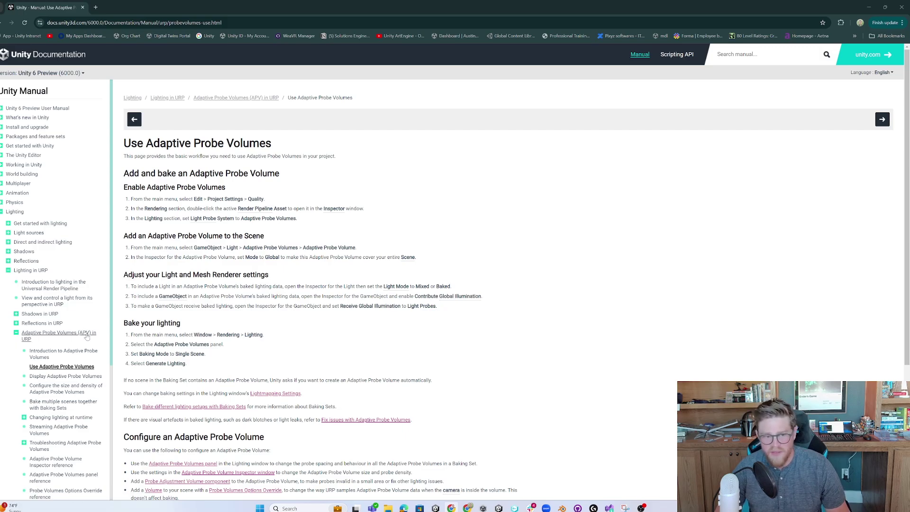
- Find the Adaptive Probe Volumes documentation page on baking different lighting setups with Lighting Scenarios
{"action": "scroll", "coordinate": [69, 339], "scroll_direction": "down", "scroll_amount": 2}
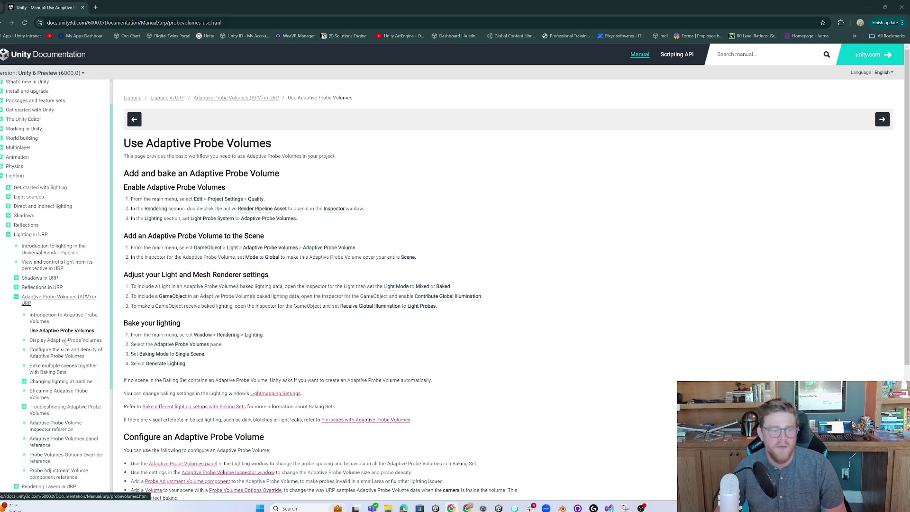
{"action": "left_click", "coordinate": [46, 266]}
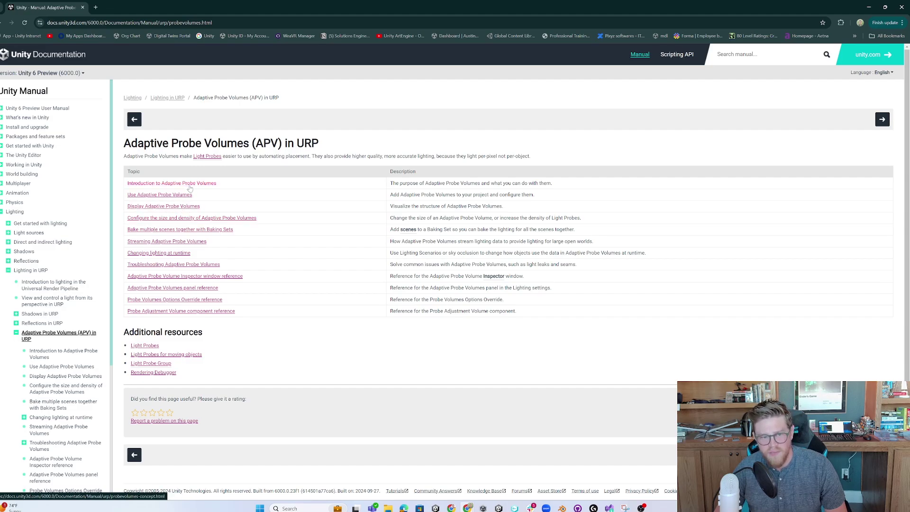
{"action": "left_click", "coordinate": [182, 253]}
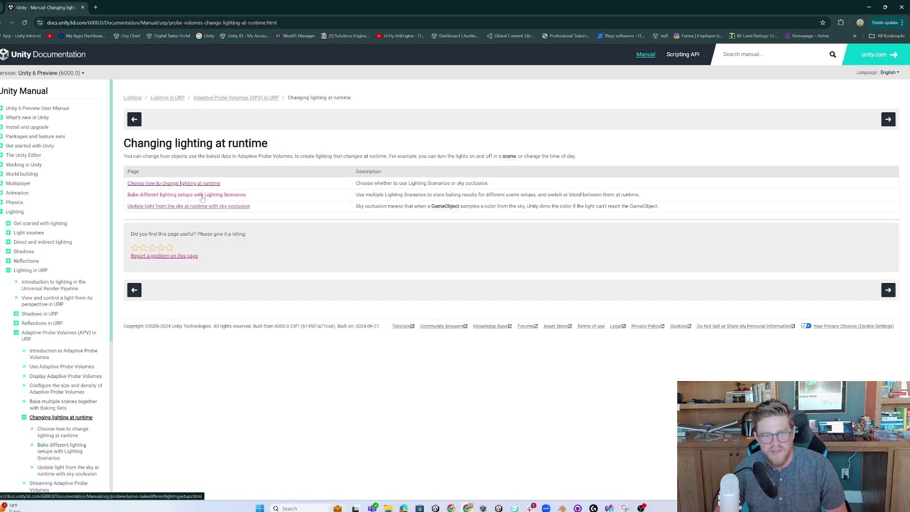
{"action": "left_click", "coordinate": [202, 196]}
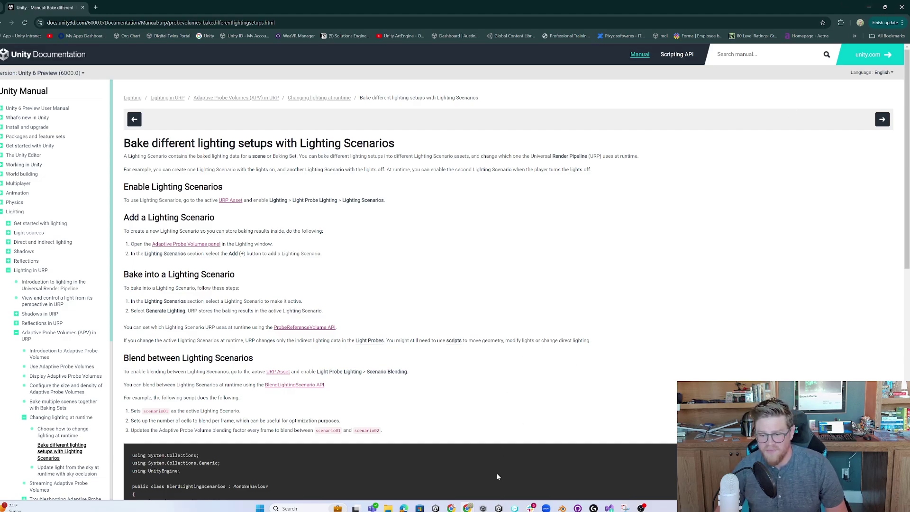
- Switch to Unity Hub and set up a new project with editor version 6000.0.20f1 and the Universal 3D sample template
{"action": "left_click", "coordinate": [483, 507]}
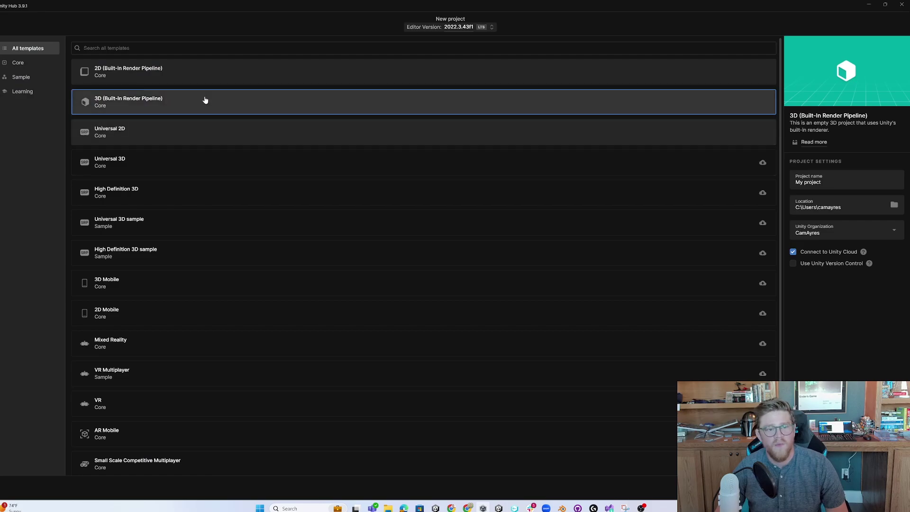
{"action": "left_click", "coordinate": [457, 28]}
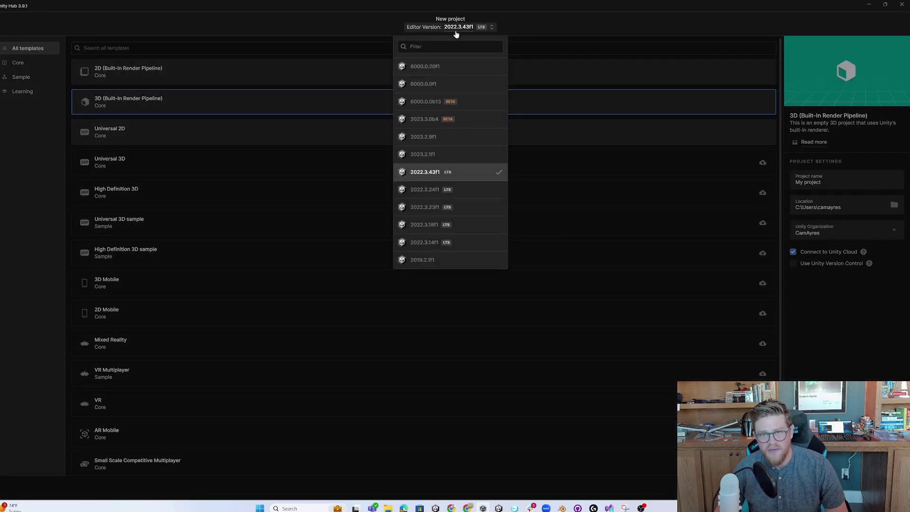
{"action": "left_click", "coordinate": [442, 68]}
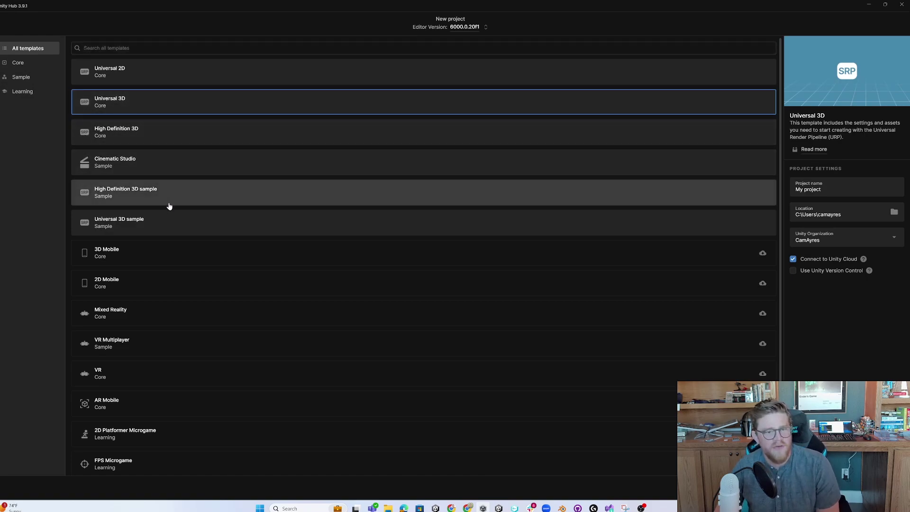
{"action": "left_click", "coordinate": [159, 226]}
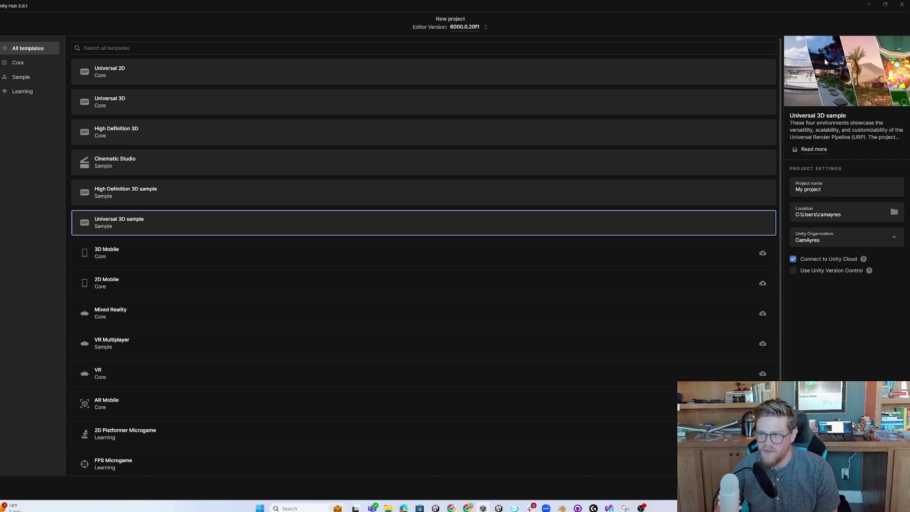
- Name the new project APV_Demo_v1
{"action": "triple_click", "coordinate": [821, 189]}
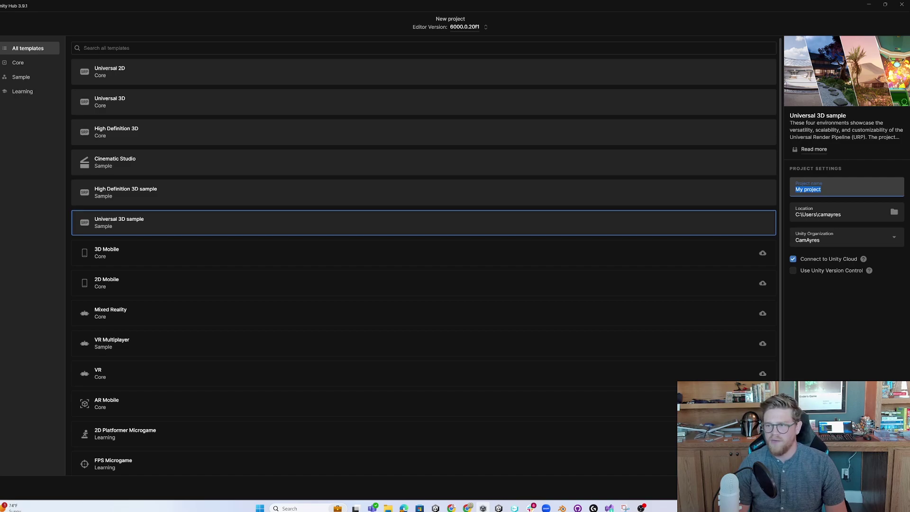
{"action": "type", "text": "AP"}
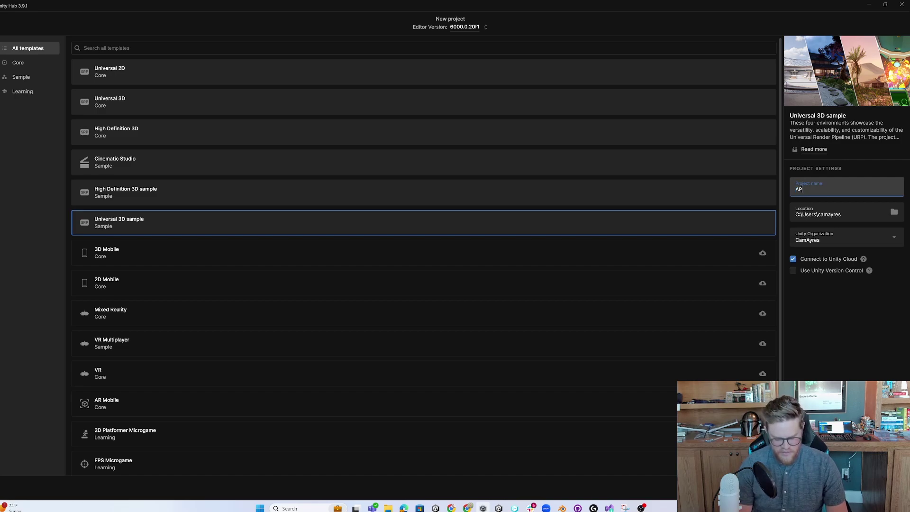
{"action": "type", "text": "V_Demo_v"}
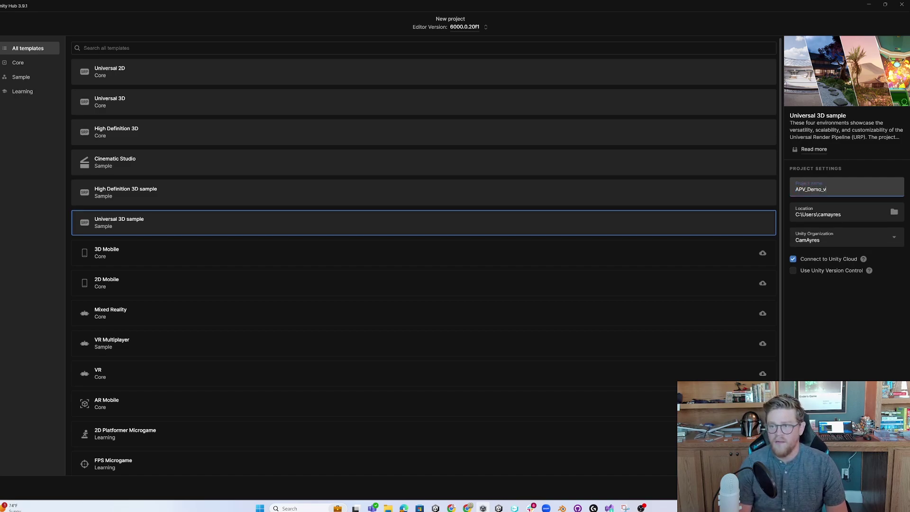
{"action": "type", "text": "1"}
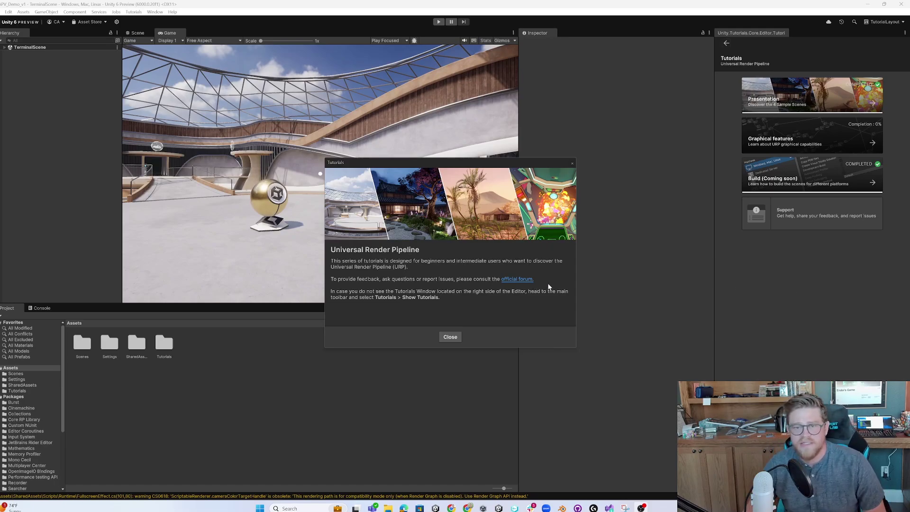
- Dismiss the Universal Render Pipeline welcome message, close the Tutorials window, and enlarge the Game view in both directions
{"action": "left_click", "coordinate": [450, 338]}
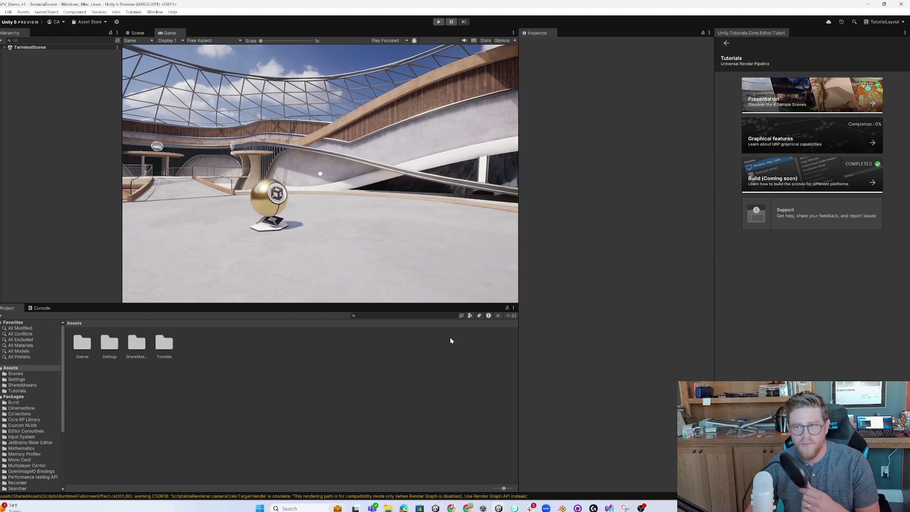
{"action": "right_click", "coordinate": [757, 36]}
{"action": "left_click", "coordinate": [777, 46]}
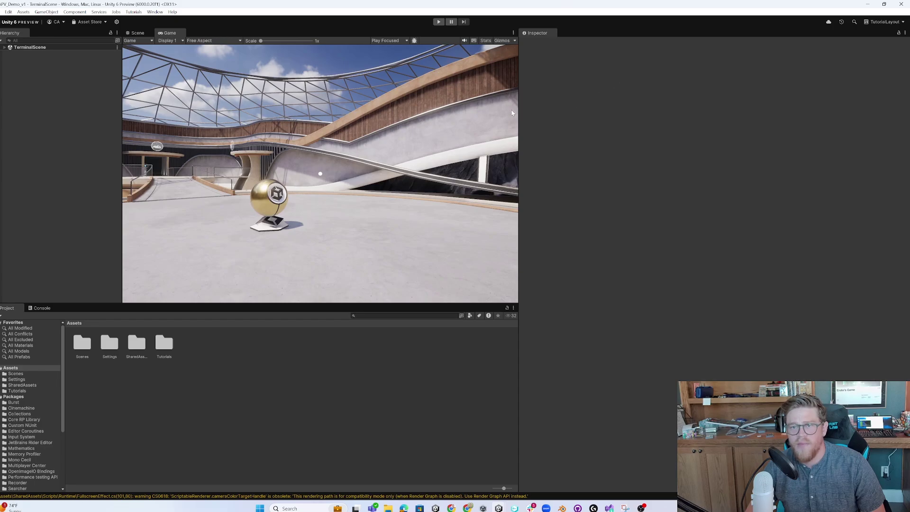
{"action": "left_click_drag", "start_coordinate": [519, 113], "coordinate": [730, 111]}
{"action": "left_click_drag", "start_coordinate": [386, 304], "coordinate": [383, 385]}
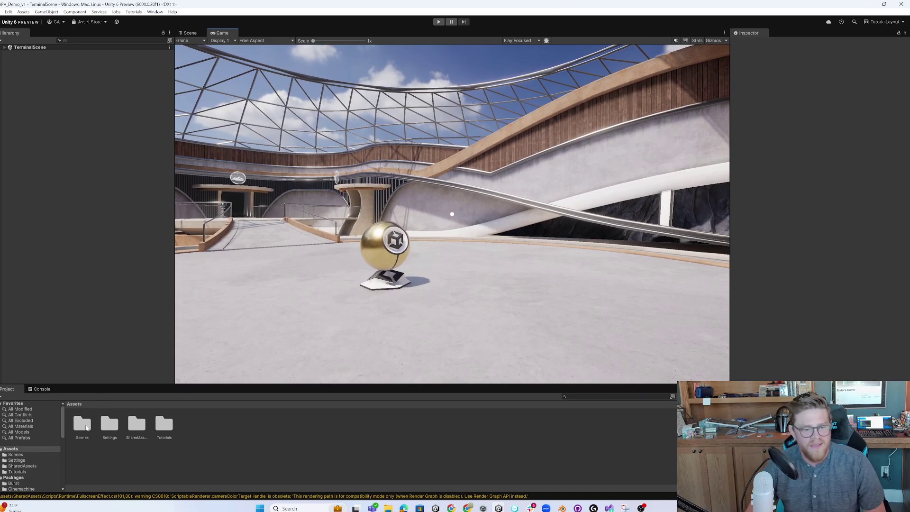
- Open GardenScene from the project's Scenes/Garden folder
{"action": "double_click", "coordinate": [82, 423]}
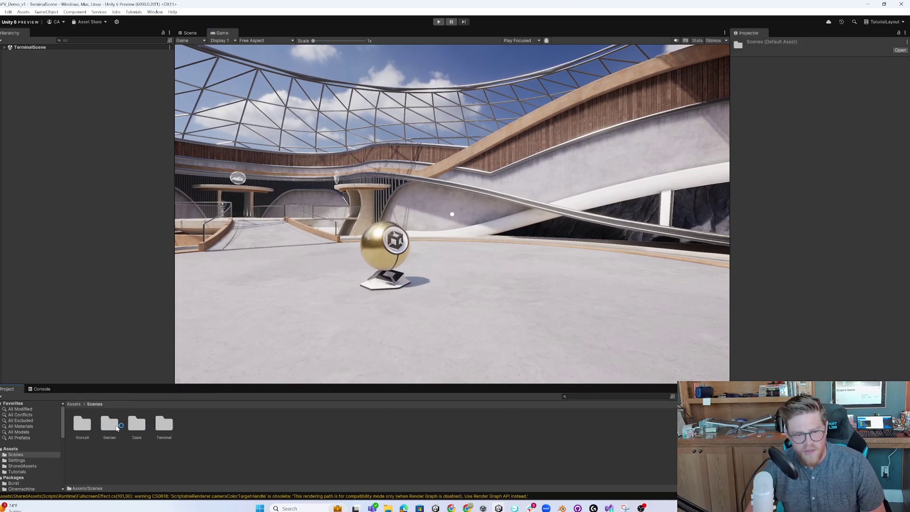
{"action": "double_click", "coordinate": [109, 423]}
{"action": "left_click", "coordinate": [273, 423]}
{"action": "double_click", "coordinate": [273, 424]}
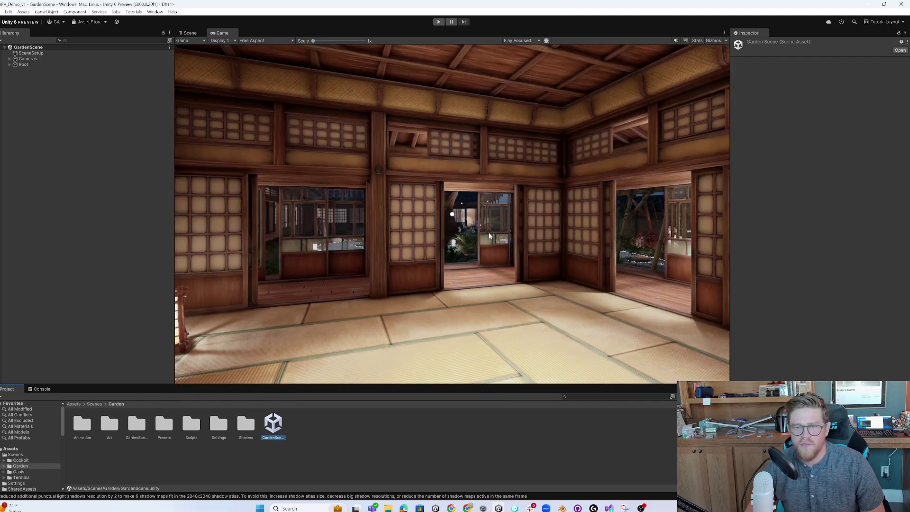
- Show the garden in the Scene view and inspect the courtyard around the large tree
{"action": "left_click", "coordinate": [190, 33]}
{"action": "right_click_drag", "start_coordinate": [411, 184], "coordinate": [368, 193]}
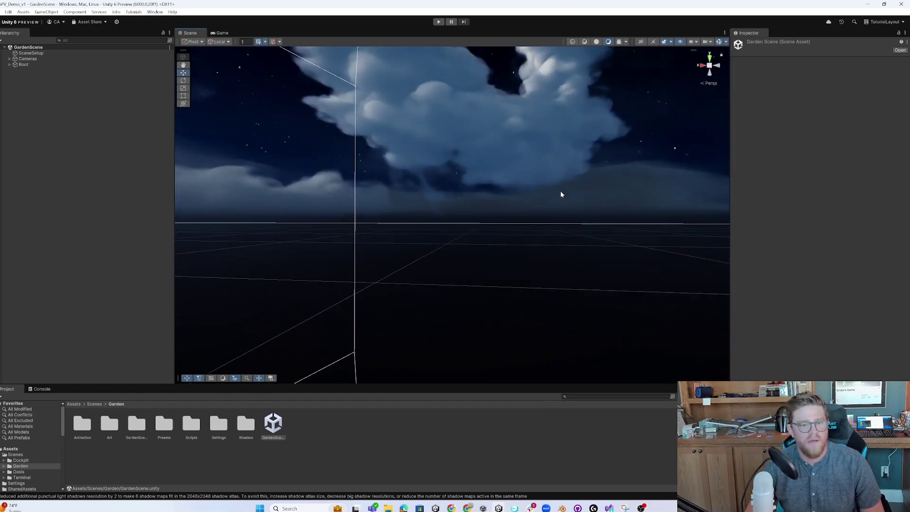
{"action": "right_click_drag", "start_coordinate": [460, 285], "coordinate": [178, 230], "text": "alt"}
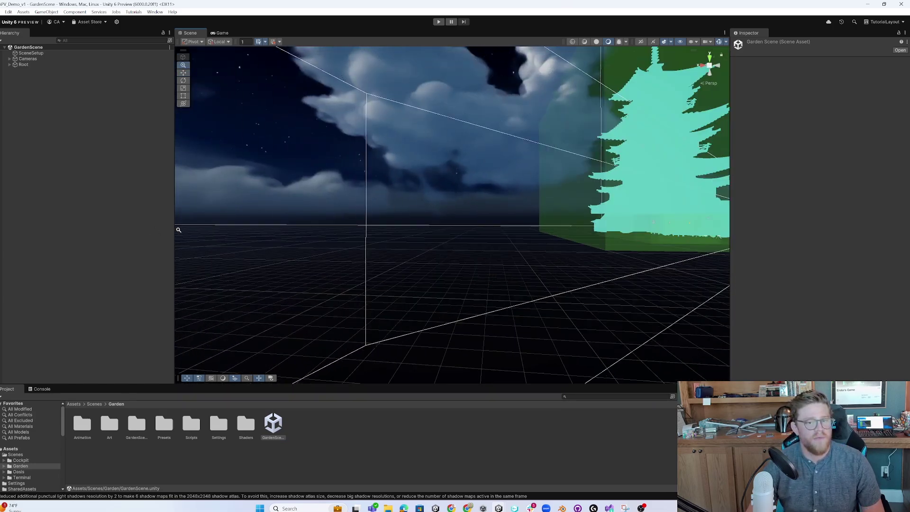
{"action": "scroll", "coordinate": [601, 224], "scroll_direction": "down", "scroll_amount": 2}
{"action": "mouse_move", "coordinate": [601, 224]}
{"action": "middle_mouse_down"}
{"action": "mouse_move", "coordinate": [463, 235]}
{"action": "mouse_move", "coordinate": [501, 231]}
{"action": "middle_mouse_up"}
{"action": "scroll", "coordinate": [539, 281], "scroll_direction": "up", "scroll_amount": 8}
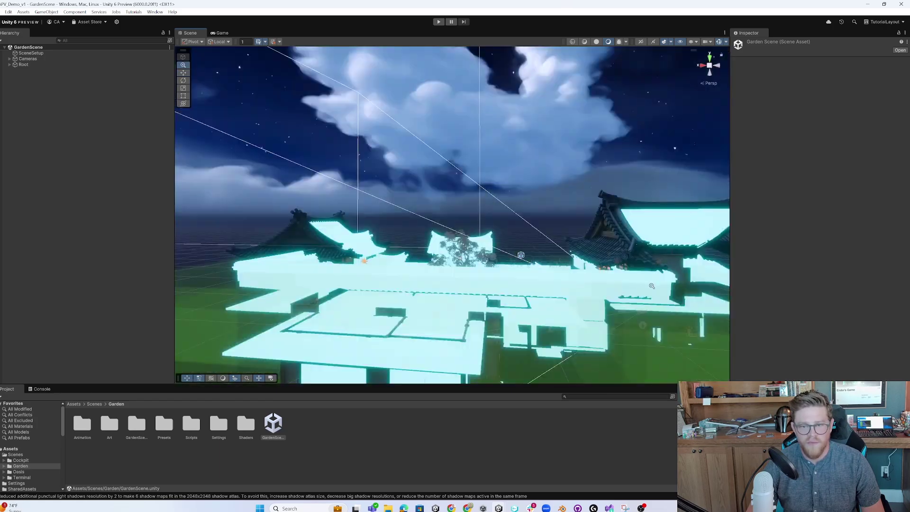
{"action": "right_click_drag", "start_coordinate": [540, 282], "coordinate": [522, 290]}
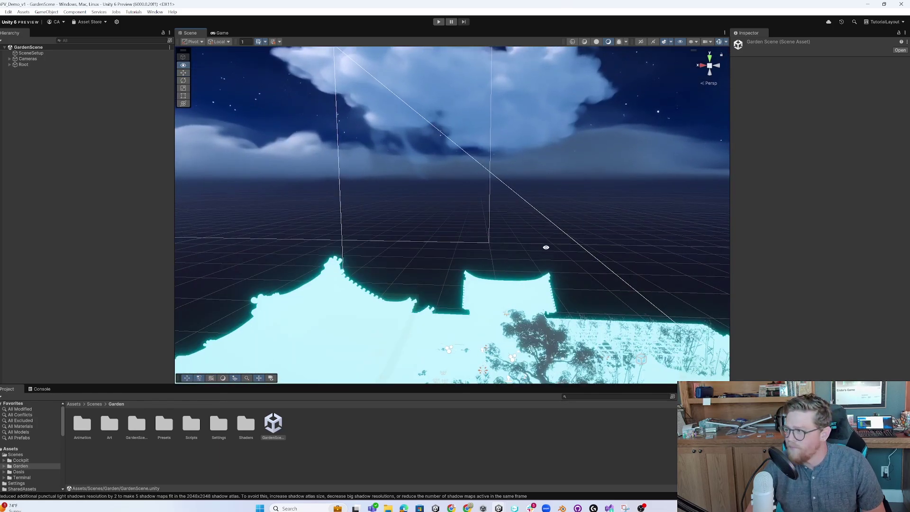
{"action": "right_click_drag", "start_coordinate": [544, 243], "coordinate": [549, 255]}
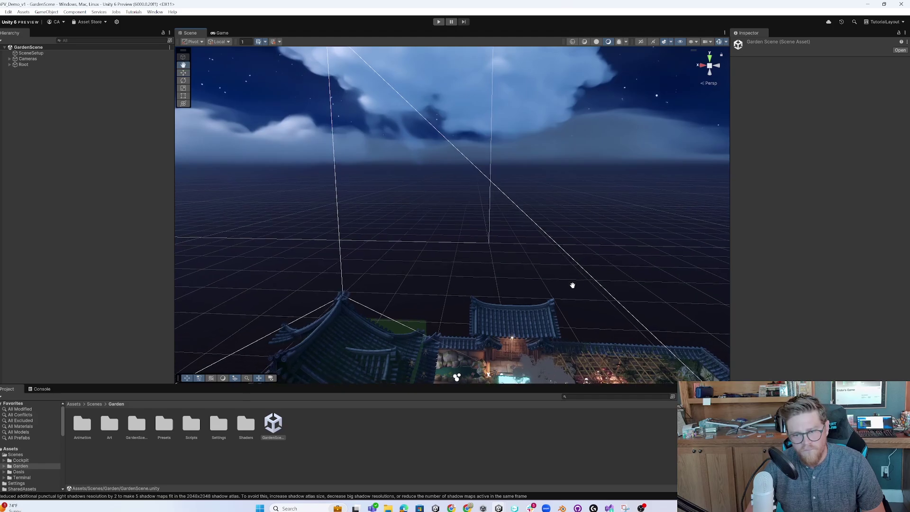
{"action": "mouse_move", "coordinate": [571, 284]}
{"action": "middle_mouse_down"}
{"action": "mouse_move", "coordinate": [537, 252]}
{"action": "mouse_move", "coordinate": [575, 234]}
{"action": "middle_mouse_up"}
{"action": "scroll", "coordinate": [576, 235], "scroll_direction": "up", "scroll_amount": 8}
{"action": "scroll", "coordinate": [575, 234], "scroll_direction": "down", "scroll_amount": 2}
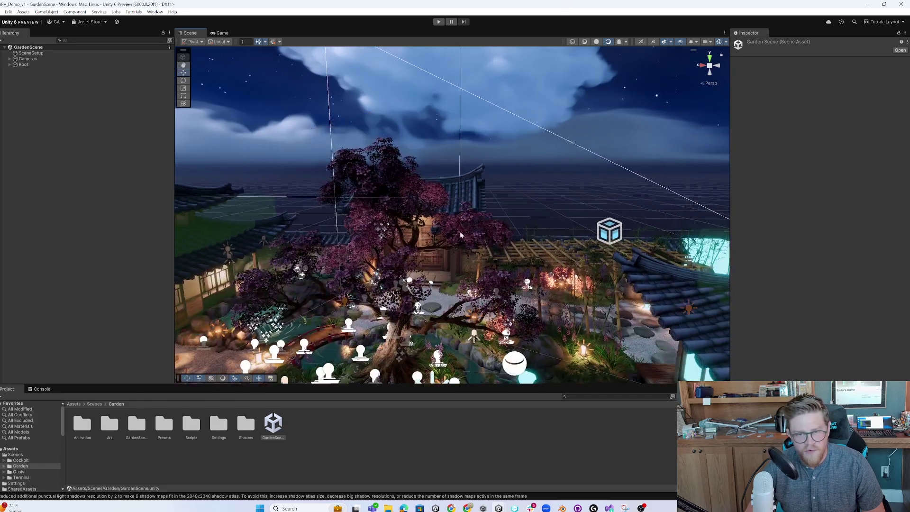
- Hide the gizmos in the Scene view and frame the tree together with the neighbouring temple building
{"action": "left_click", "coordinate": [719, 42]}
{"action": "middle_click_drag", "start_coordinate": [379, 223], "coordinate": [459, 207]}
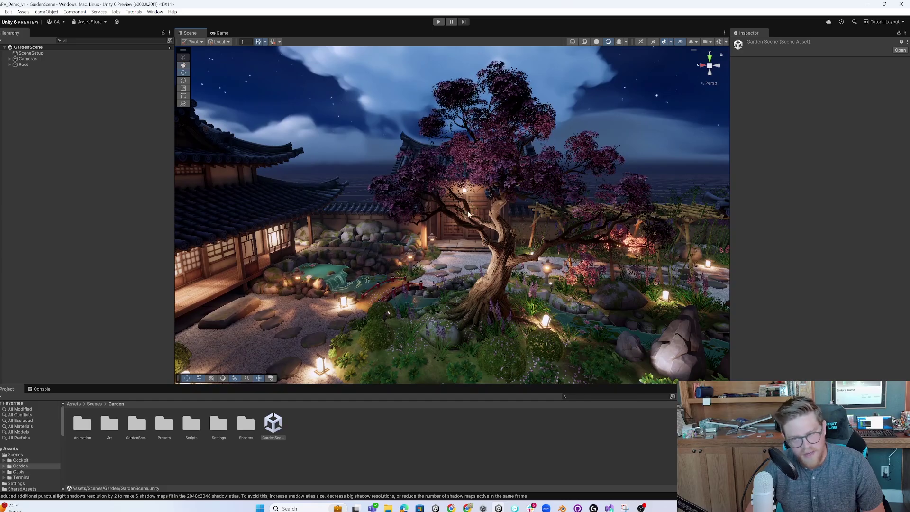
{"action": "left_click_drag", "start_coordinate": [459, 207], "coordinate": [498, 219], "text": "alt"}
{"action": "middle_click_drag", "start_coordinate": [528, 225], "coordinate": [492, 217]}
{"action": "scroll", "coordinate": [488, 208], "scroll_direction": "down", "scroll_amount": 4}
{"action": "scroll", "coordinate": [488, 209], "scroll_direction": "up", "scroll_amount": 4}
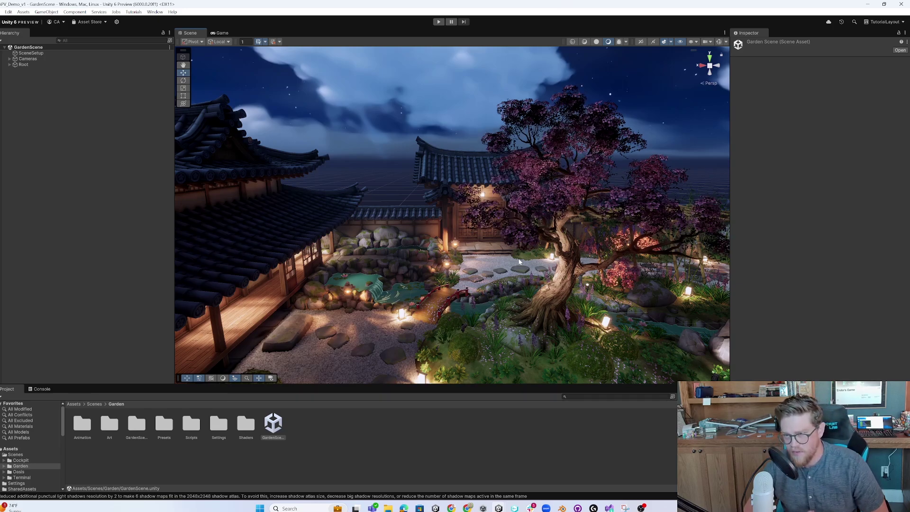
- Assign PC_High as the Default Render Pipeline in the project's Graphics settings and accept the pipeline change
{"action": "left_click", "coordinate": [8, 12]}
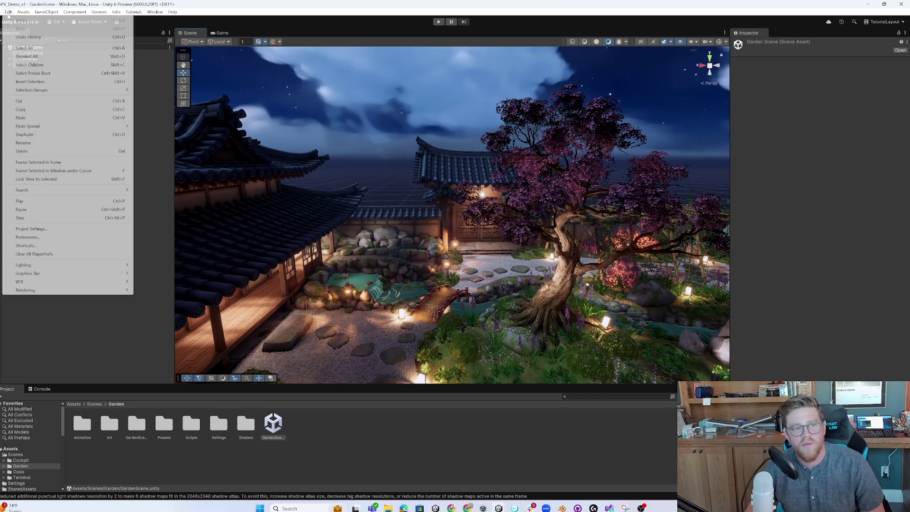
{"action": "left_click", "coordinate": [31, 229]}
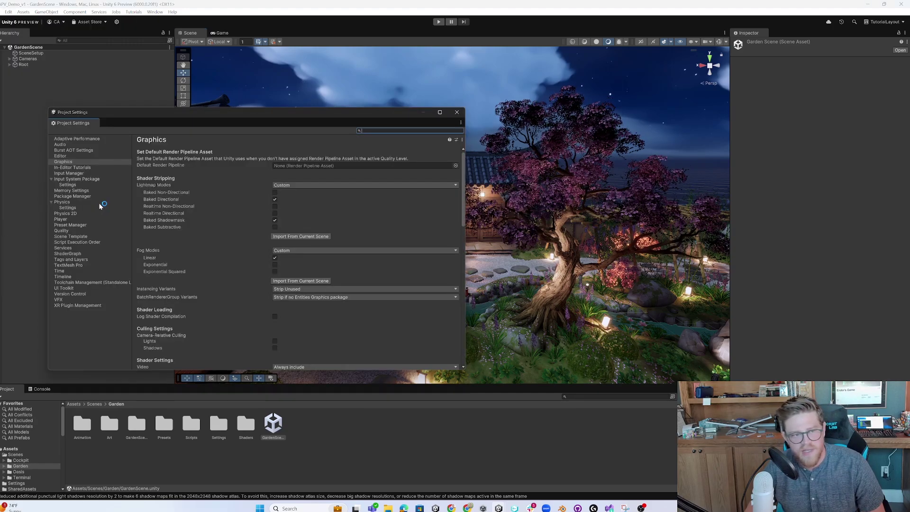
{"action": "left_click", "coordinate": [86, 163]}
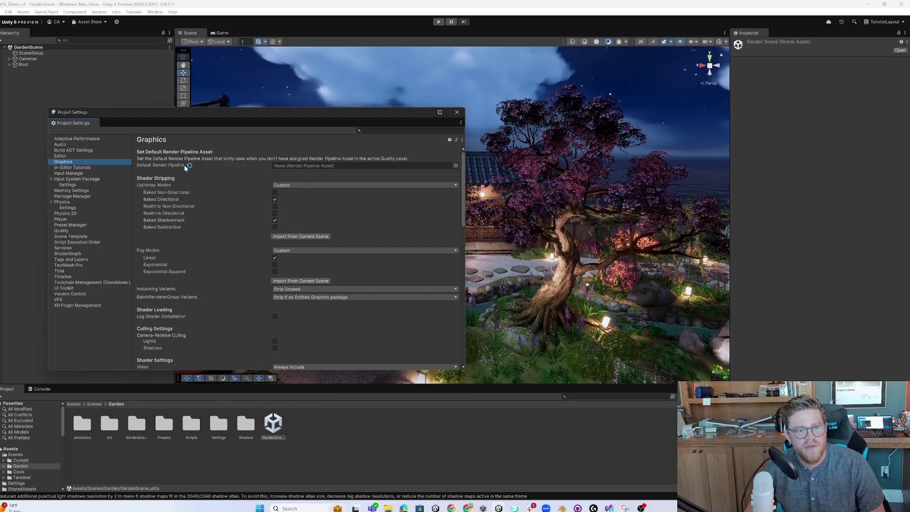
{"action": "left_click", "coordinate": [456, 165]}
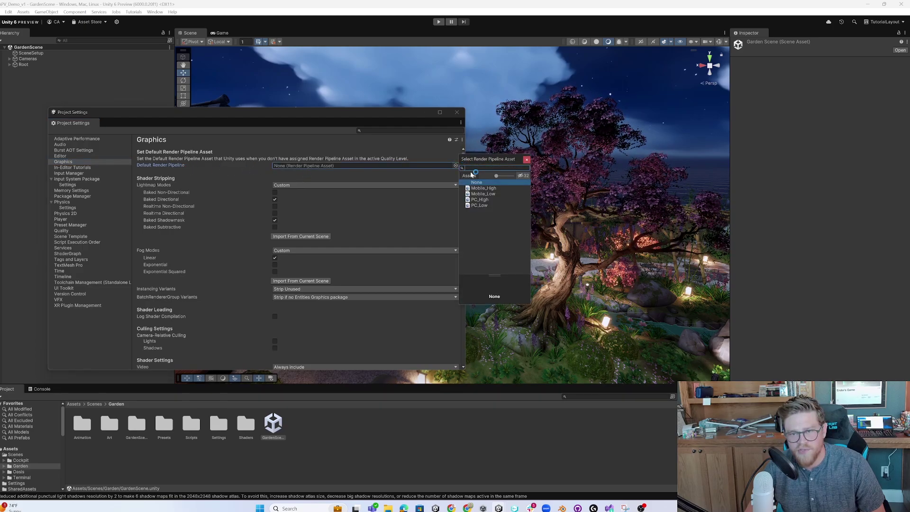
{"action": "left_click", "coordinate": [480, 200]}
{"action": "double_click", "coordinate": [480, 200]}
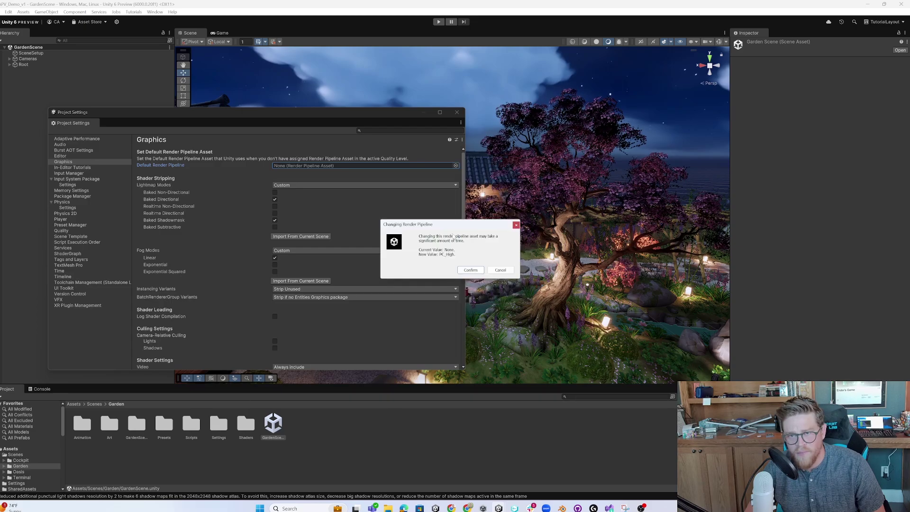
{"action": "left_click", "coordinate": [471, 271]}
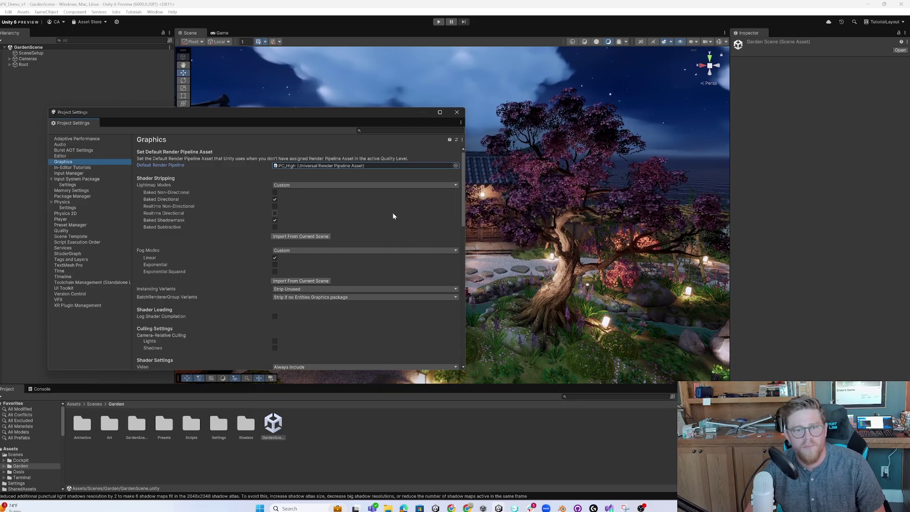
- Locate the PC_High render pipeline asset and set its Light Probe System to Adaptive Probe Volumes
{"action": "left_click", "coordinate": [353, 166]}
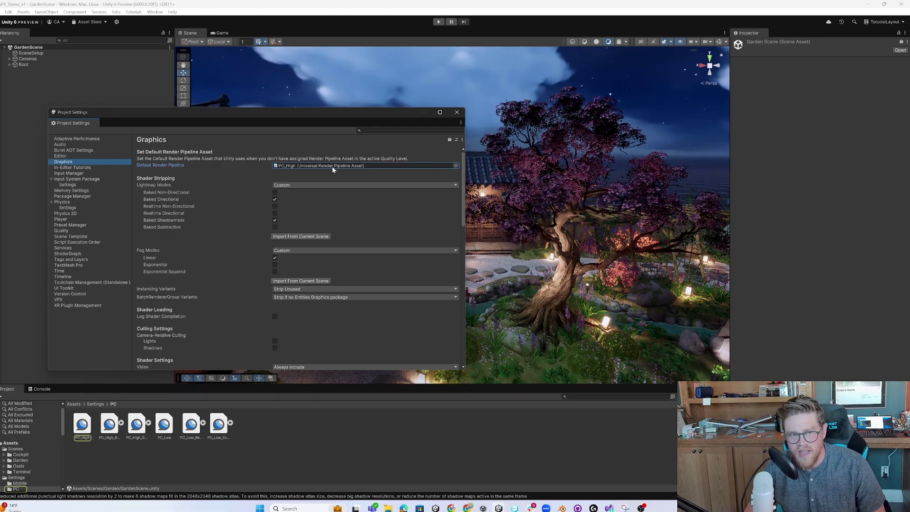
{"action": "left_click", "coordinate": [82, 424]}
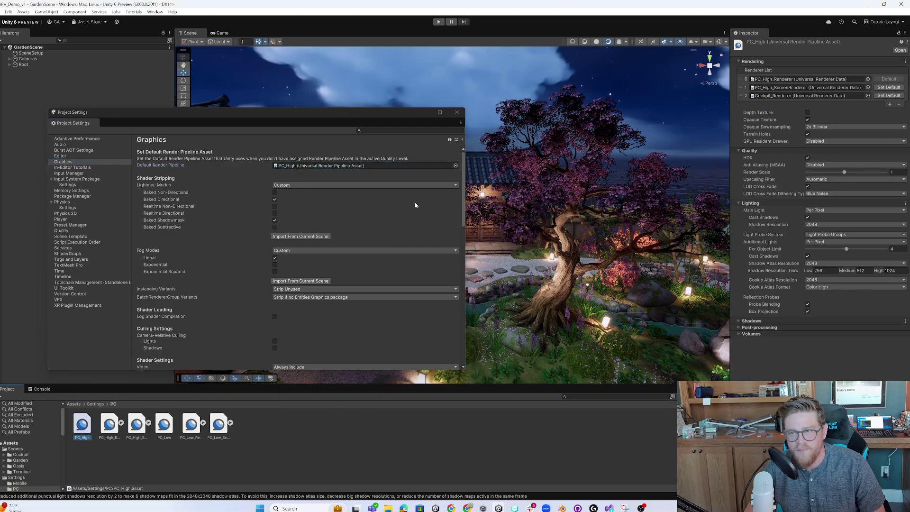
{"action": "left_click", "coordinate": [825, 235]}
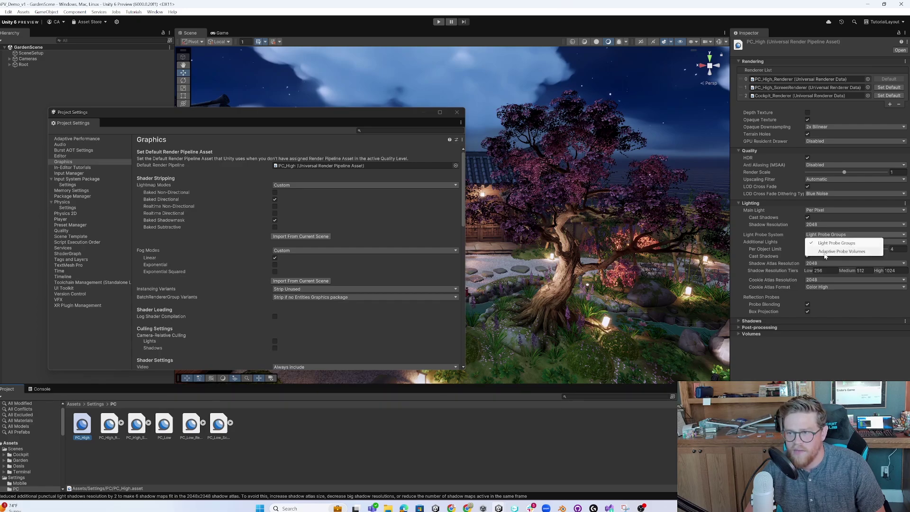
{"action": "left_click", "coordinate": [829, 253]}
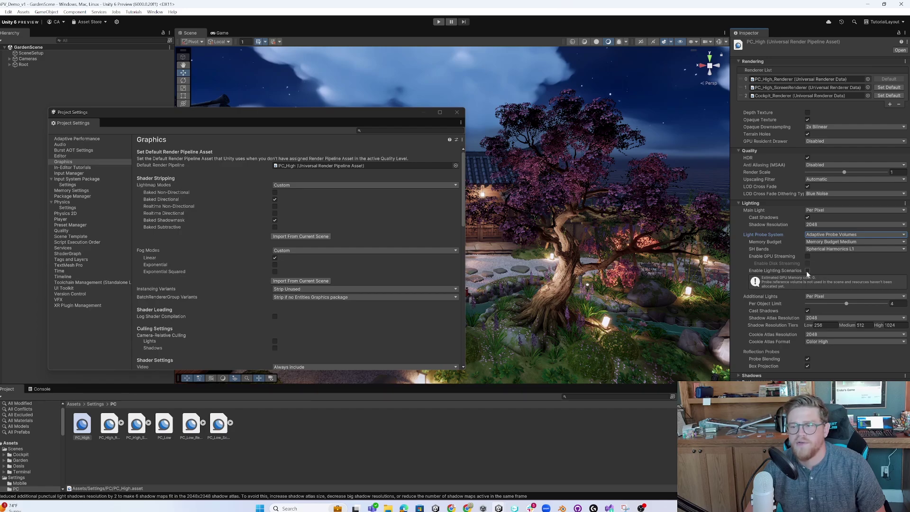
- Enable Lighting Scenarios and Lighting Scenario Blending on the PC_High pipeline asset, and close the Project Settings
{"action": "left_click", "coordinate": [808, 271]}
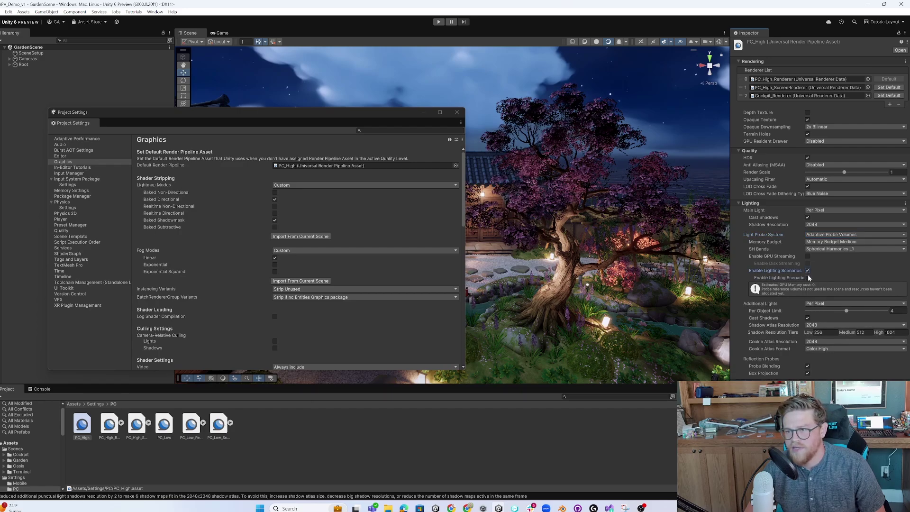
{"action": "left_click", "coordinate": [807, 278]}
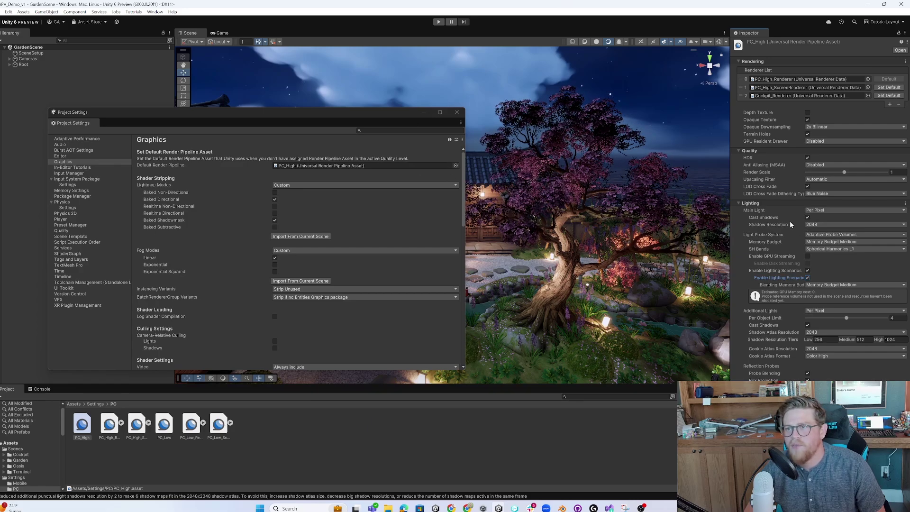
{"action": "left_click", "coordinate": [452, 115]}
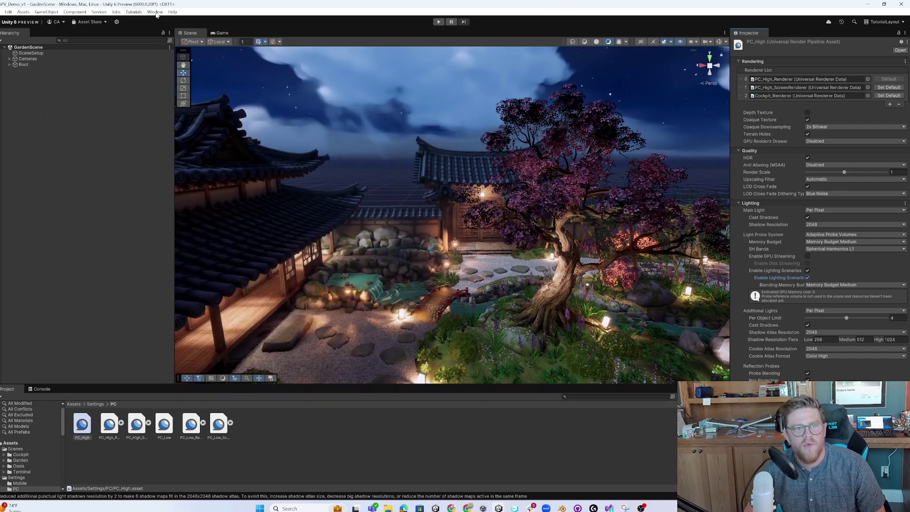
- Open the Lighting window and dock it beside the Inspector
{"action": "left_click", "coordinate": [155, 12]}
{"action": "mouse_move", "coordinate": [200, 148]}
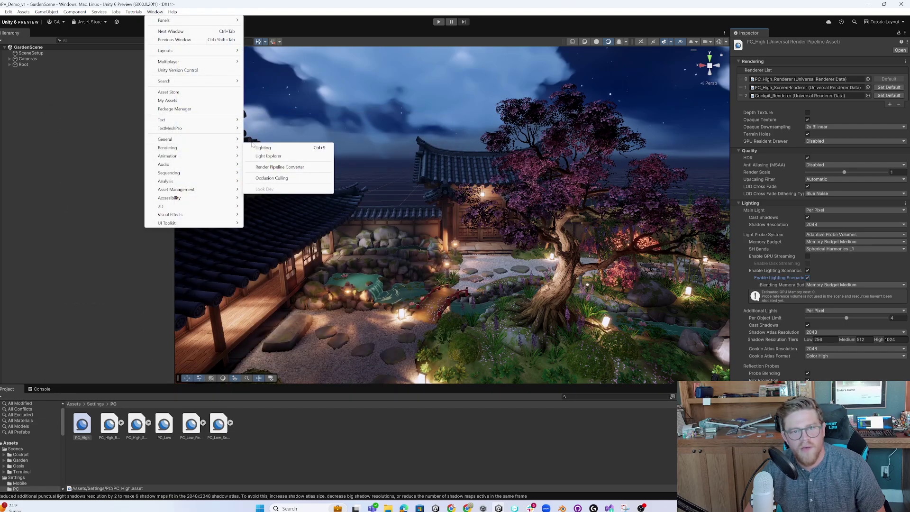
{"action": "left_click", "coordinate": [271, 150]}
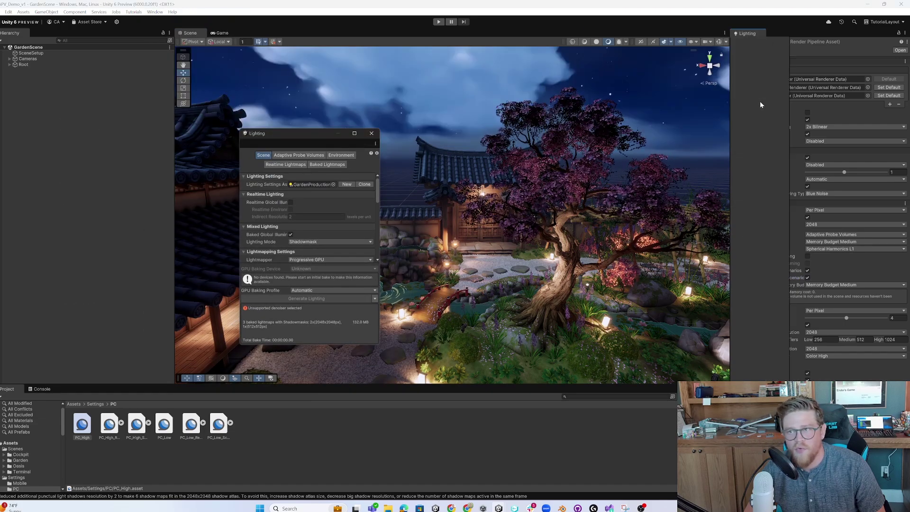
{"action": "left_click_drag", "start_coordinate": [776, 44], "coordinate": [776, 46]}
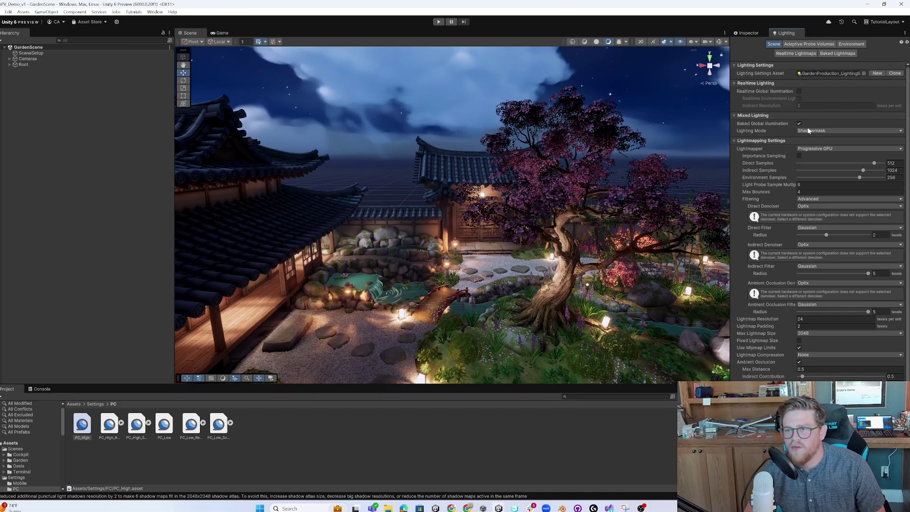
- Set the scene's Lighting Mode to Baked Indirect and its direct, indirect and ambient occlusion denoisers to OpenImageDenoise
{"action": "left_click", "coordinate": [829, 131]}
{"action": "left_click", "coordinate": [823, 138]}
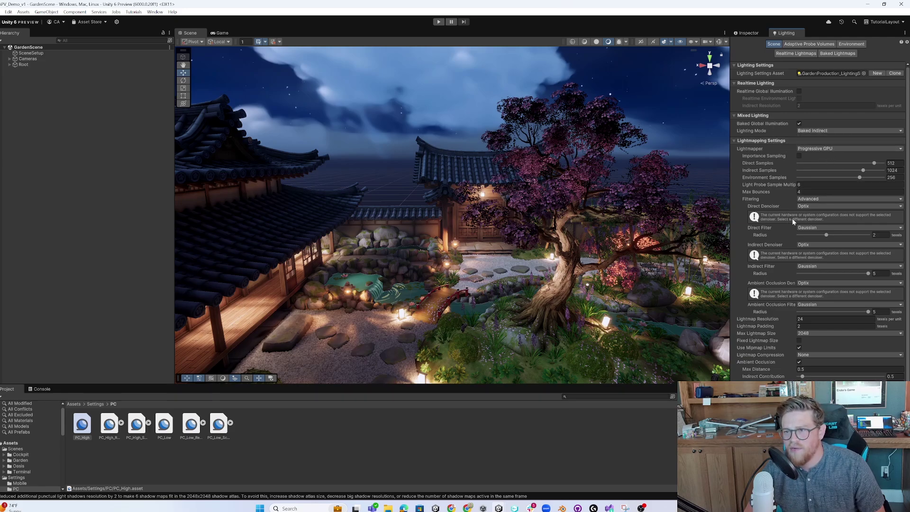
{"action": "left_click", "coordinate": [849, 207]}
{"action": "left_click", "coordinate": [834, 219]}
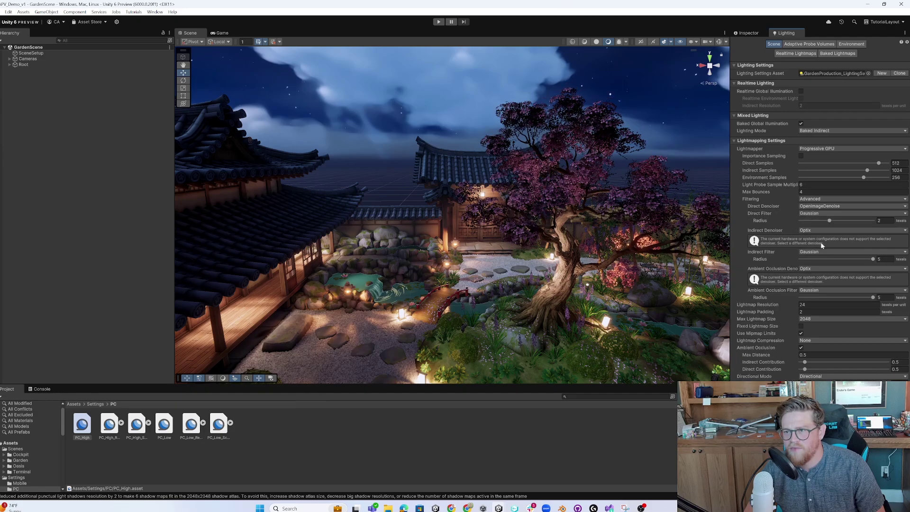
{"action": "left_click", "coordinate": [828, 230]}
{"action": "left_click", "coordinate": [825, 247]}
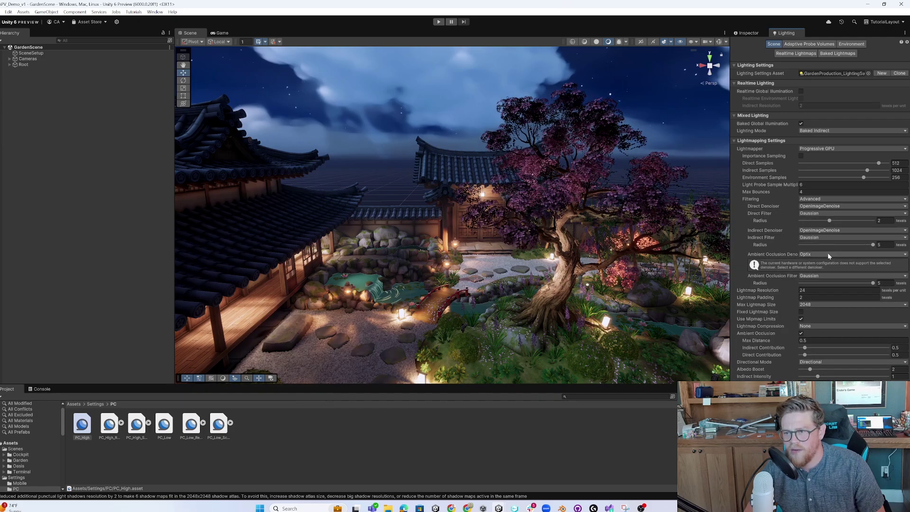
{"action": "left_click", "coordinate": [828, 254]}
{"action": "left_click", "coordinate": [829, 271]}
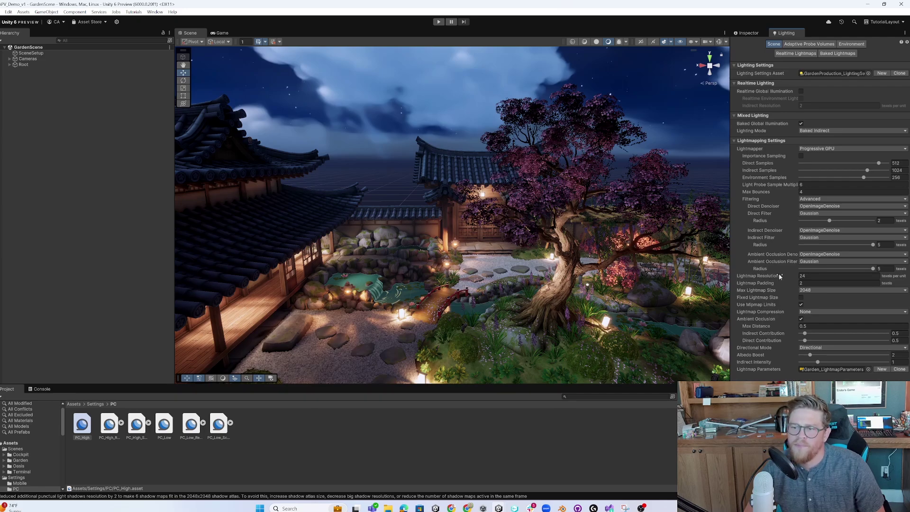
- Enable Sky Occlusion in the Adaptive Probe Volumes lighting settings
{"action": "left_click", "coordinate": [800, 44]}
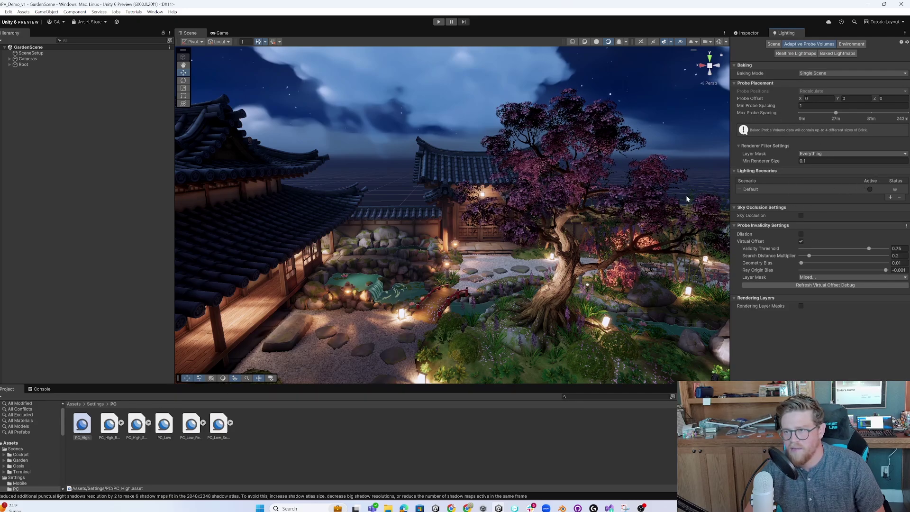
{"action": "left_click", "coordinate": [802, 216]}
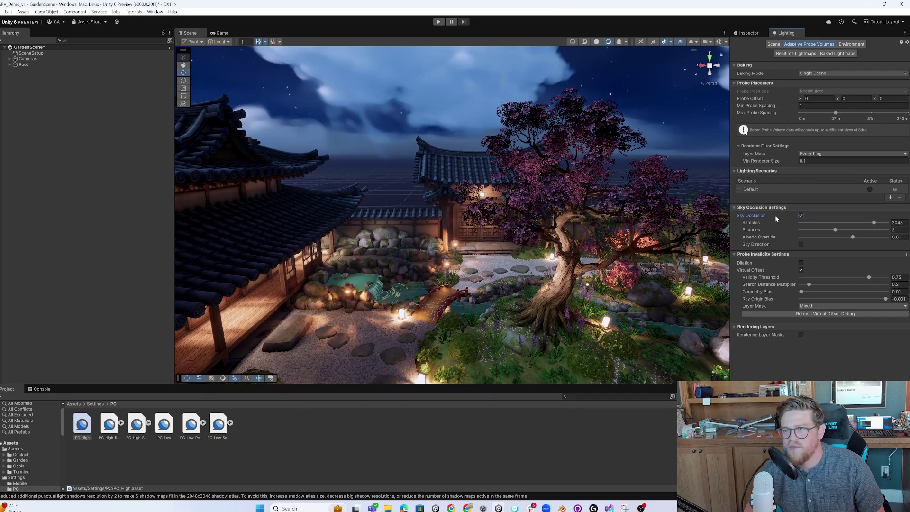
{"action": "mouse_move", "coordinate": [744, 219]}
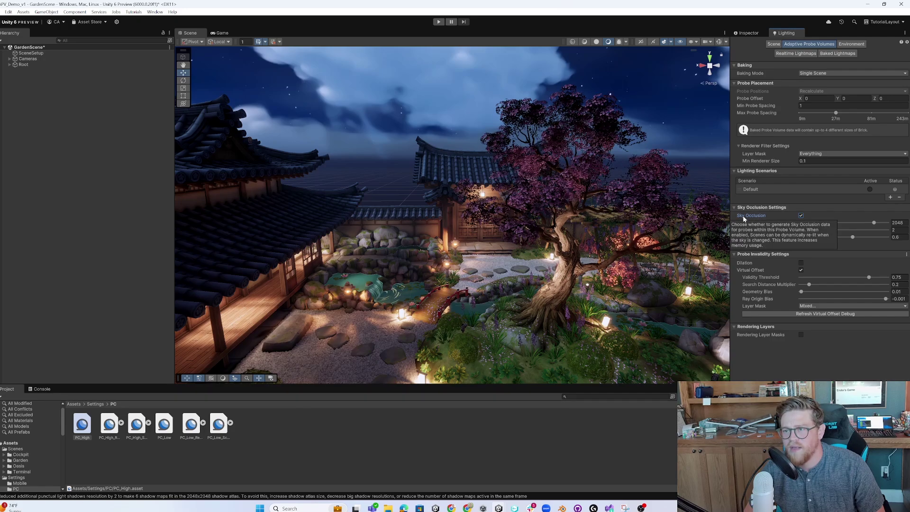
- Add a second lighting scenario, and rename the default scenario Night and the new one Day
{"action": "left_click", "coordinate": [891, 198]}
{"action": "double_click", "coordinate": [752, 190]}
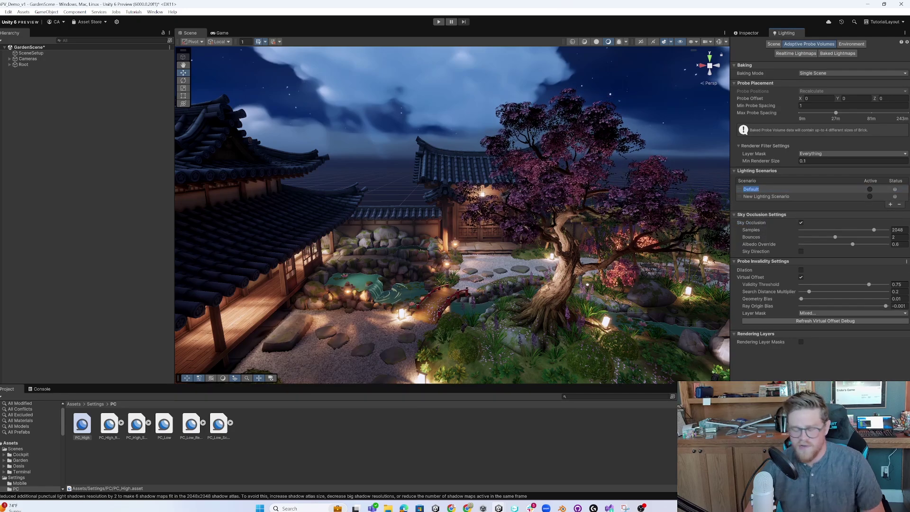
{"action": "type", "text": "Night"}
{"action": "key", "text": "Return"}
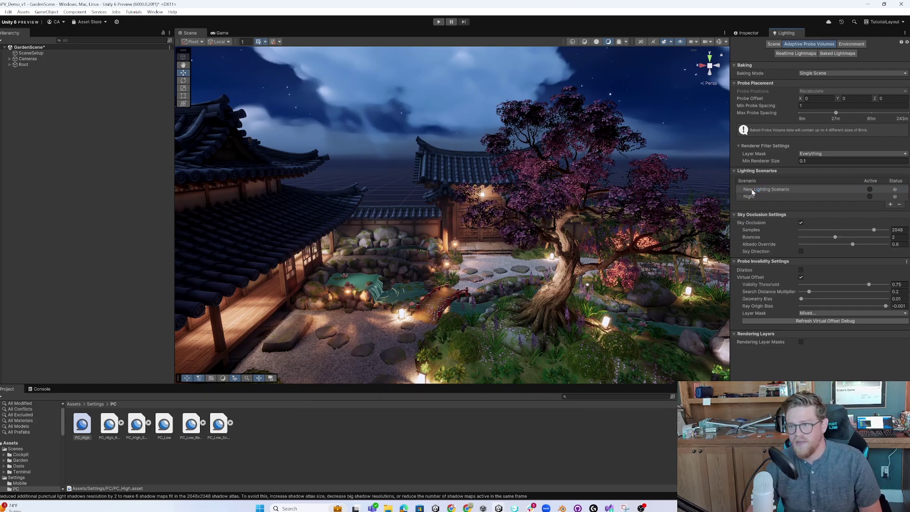
{"action": "double_click", "coordinate": [752, 191]}
{"action": "type", "text": "Day"}
{"action": "key", "text": "Return"}
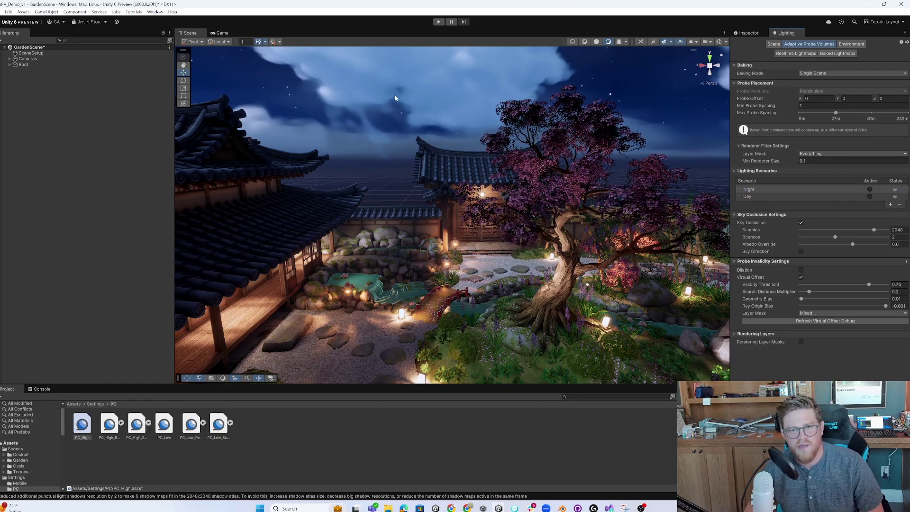
- Create an Adaptive Probe Volume object in GardenScene, keeping its default name
{"action": "middle_click_drag", "start_coordinate": [395, 98], "coordinate": [441, 118]}
{"action": "scroll", "coordinate": [440, 118], "scroll_direction": "down", "scroll_amount": 5}
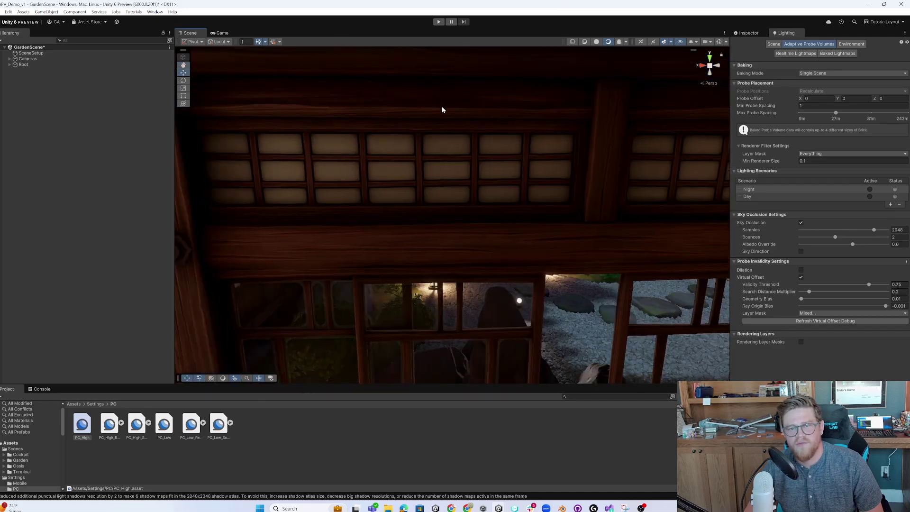
{"action": "scroll", "coordinate": [443, 110], "scroll_direction": "down", "scroll_amount": 6}
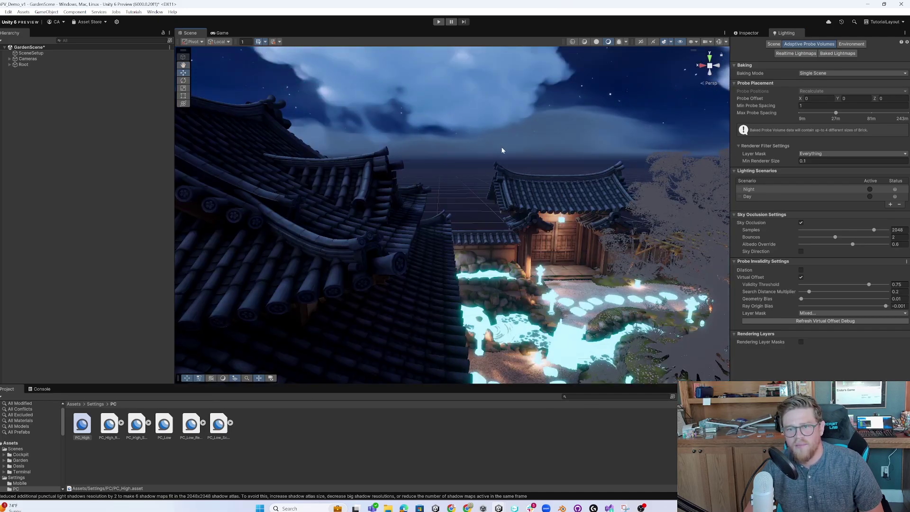
{"action": "left_click_drag", "start_coordinate": [502, 151], "coordinate": [490, 144], "text": "alt"}
{"action": "right_click_drag", "start_coordinate": [490, 144], "coordinate": [507, 154], "text": "alt"}
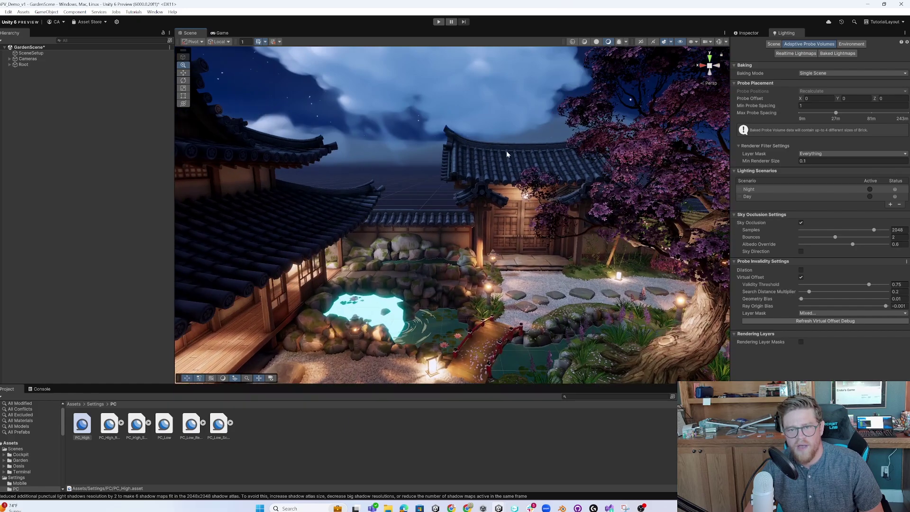
{"action": "middle_click_drag", "start_coordinate": [500, 150], "coordinate": [504, 142]}
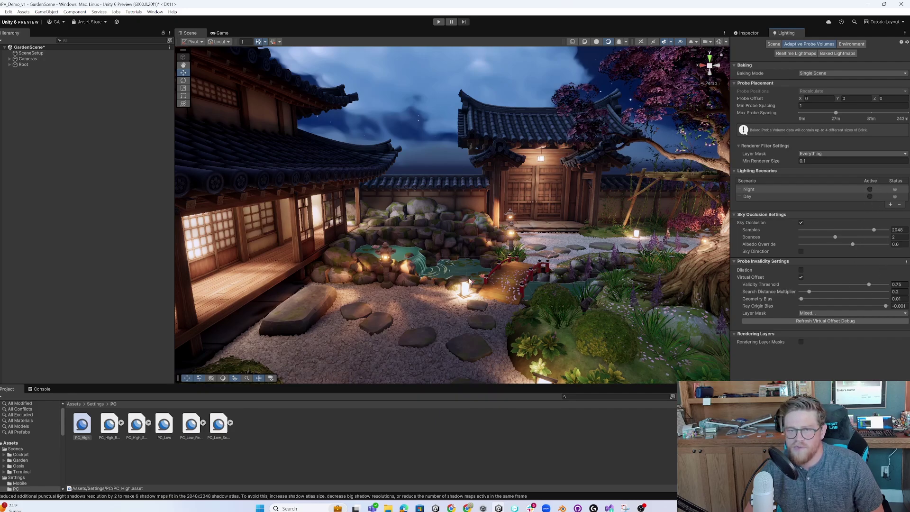
{"action": "right_click", "coordinate": [54, 81]}
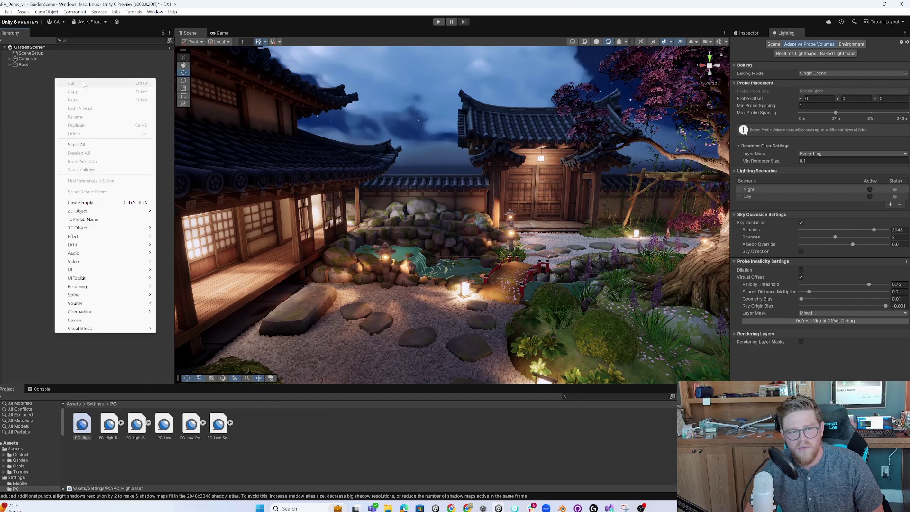
{"action": "mouse_move", "coordinate": [108, 246]}
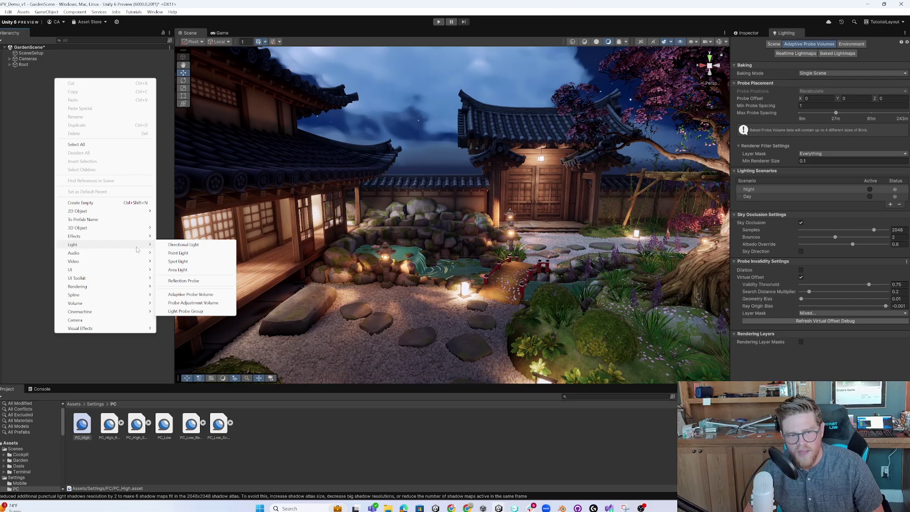
{"action": "left_click", "coordinate": [197, 295]}
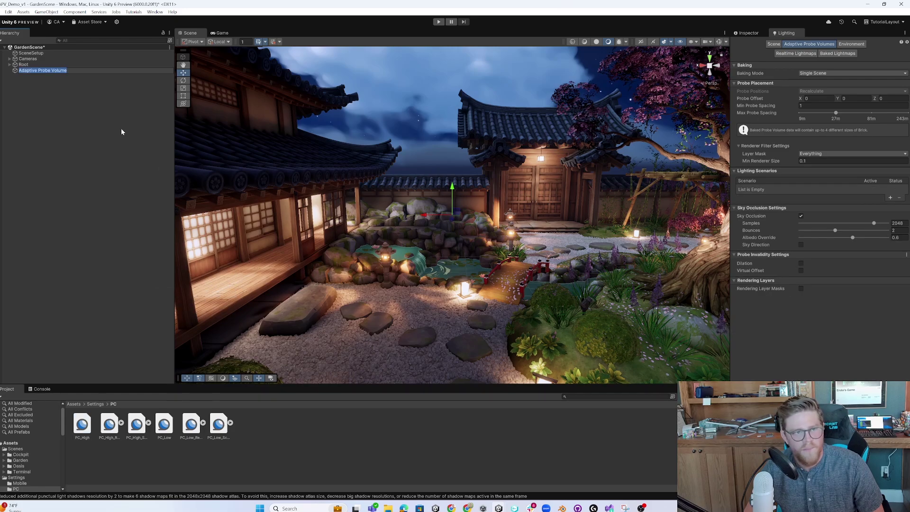
{"action": "key", "text": "Return"}
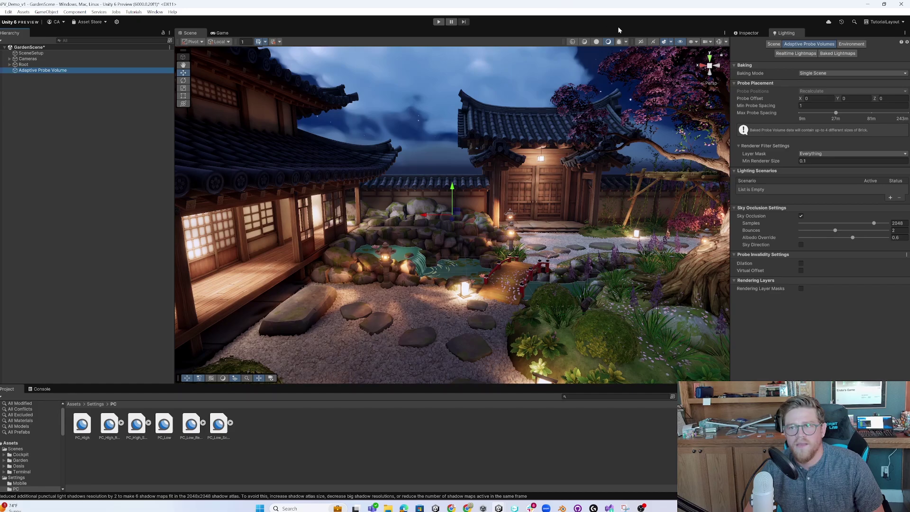
- Set the Mode of the Adaptive Probe Volume to Scene
{"action": "left_click", "coordinate": [748, 33]}
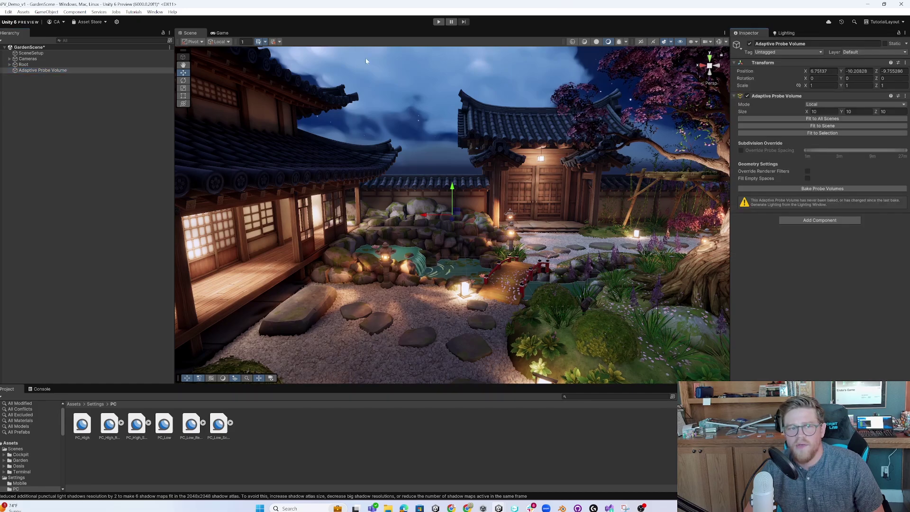
{"action": "left_click", "coordinate": [823, 104]}
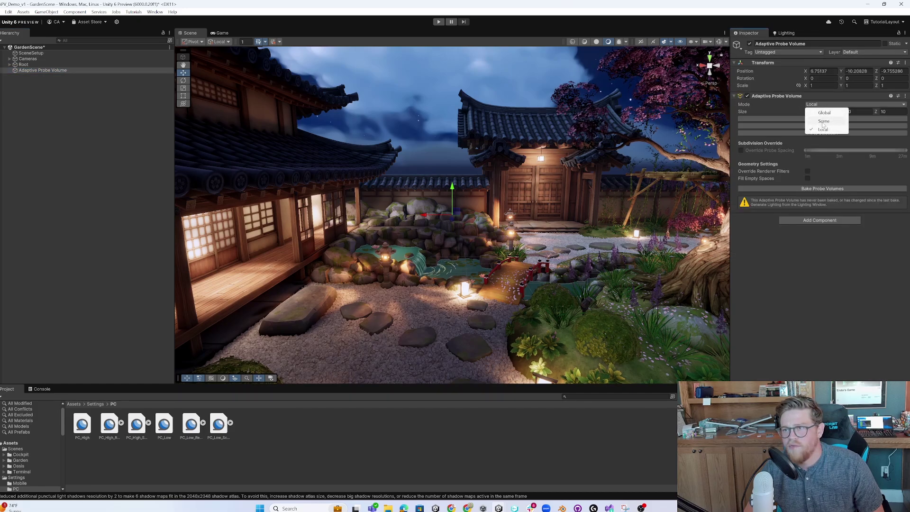
{"action": "left_click", "coordinate": [823, 121]}
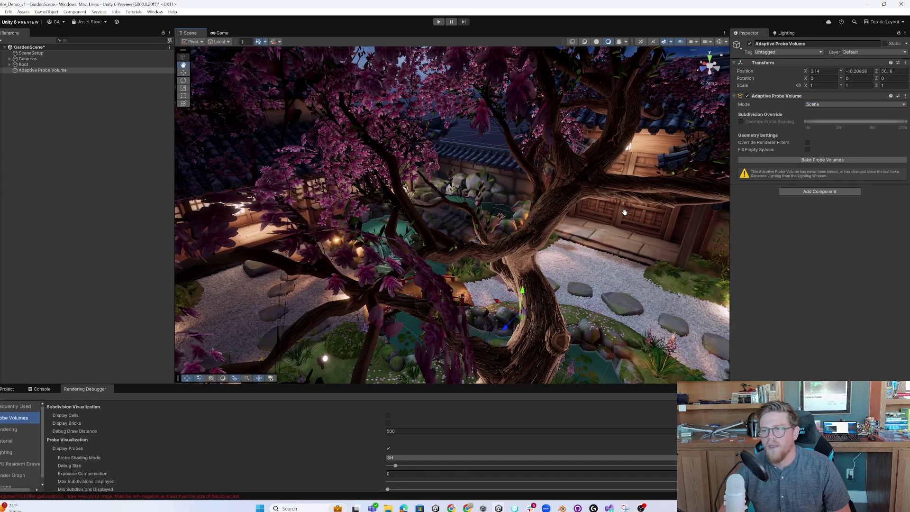
- Enlarge the Rendering Debugger area and turn off Display Probes in its probe visualization settings
{"action": "middle_click_drag", "start_coordinate": [625, 213], "coordinate": [631, 199]}
{"action": "scroll", "coordinate": [624, 198], "scroll_direction": "up", "scroll_amount": 2}
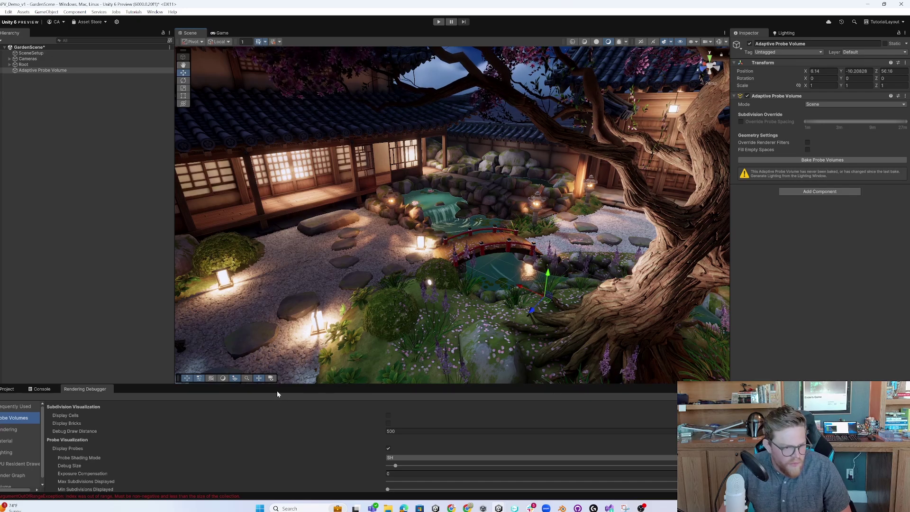
{"action": "left_click_drag", "start_coordinate": [289, 385], "coordinate": [259, 327]}
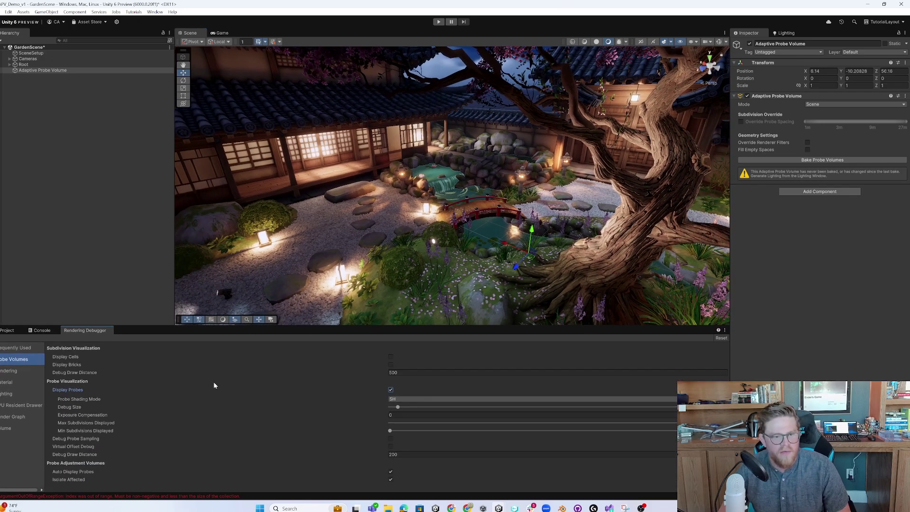
{"action": "left_click", "coordinate": [391, 390]}
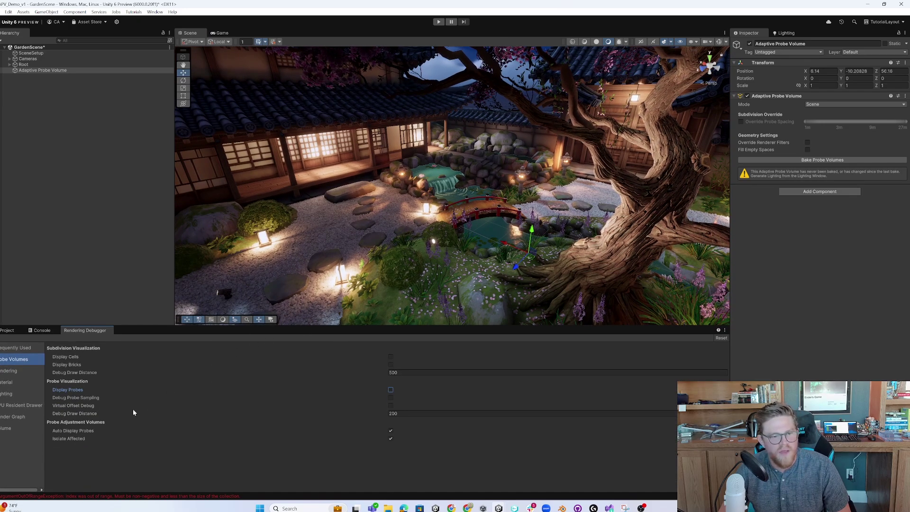
{"action": "left_click", "coordinate": [154, 13]}
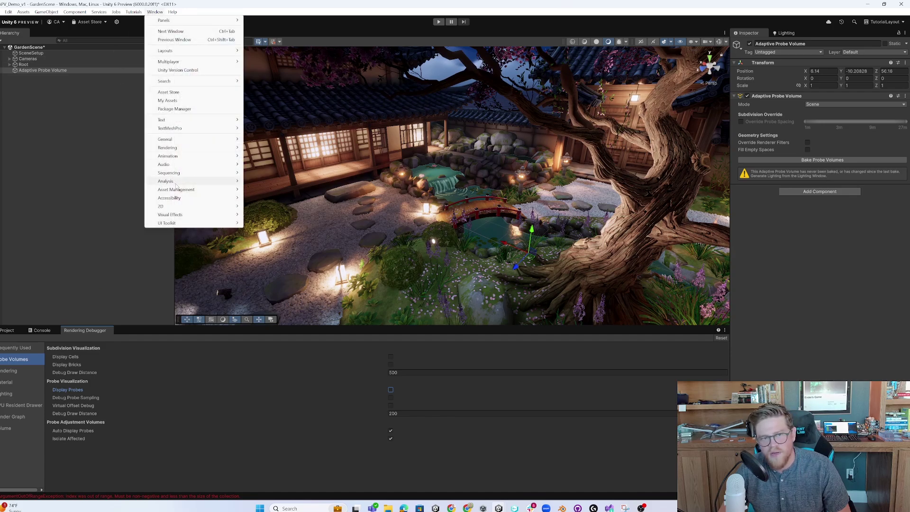
{"action": "mouse_move", "coordinate": [199, 182]}
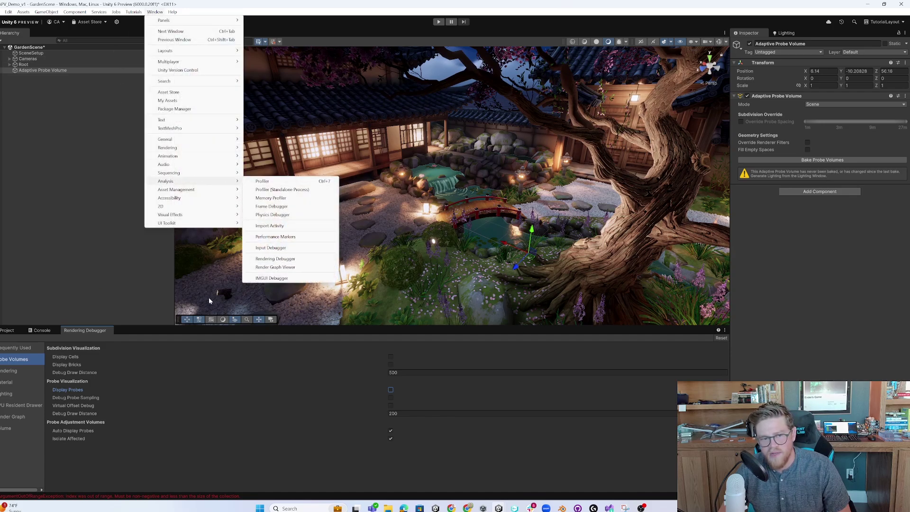
{"action": "left_click", "coordinate": [145, 331]}
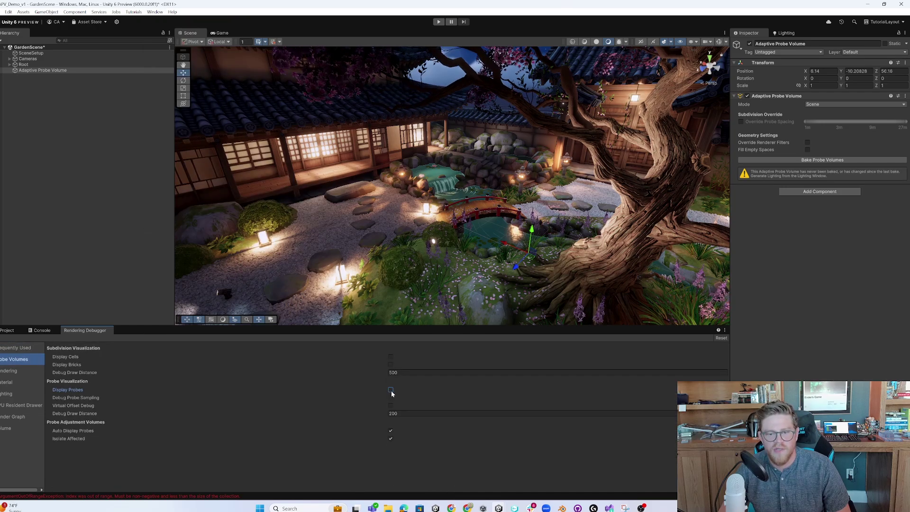
- Examine the Mesh Renderer lighting settings on Wall_100x200_01_LOD0, inside Wall_100x200_01_Prefab (4) under Root's InteriorGeometry
{"action": "scroll", "coordinate": [478, 290], "scroll_direction": "down", "scroll_amount": 5}
{"action": "middle_click_drag", "start_coordinate": [571, 250], "coordinate": [555, 258]}
{"action": "scroll", "coordinate": [515, 244], "scroll_direction": "up", "scroll_amount": 5}
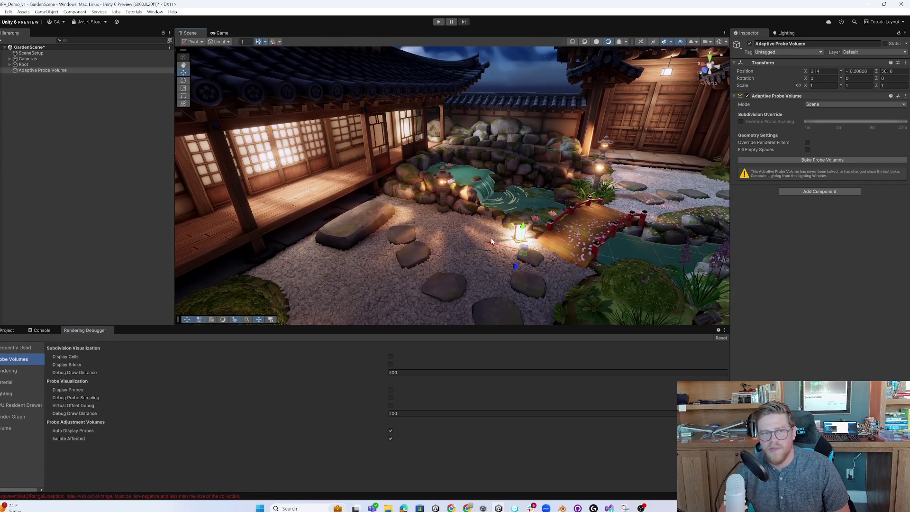
{"action": "left_click", "coordinate": [10, 64]}
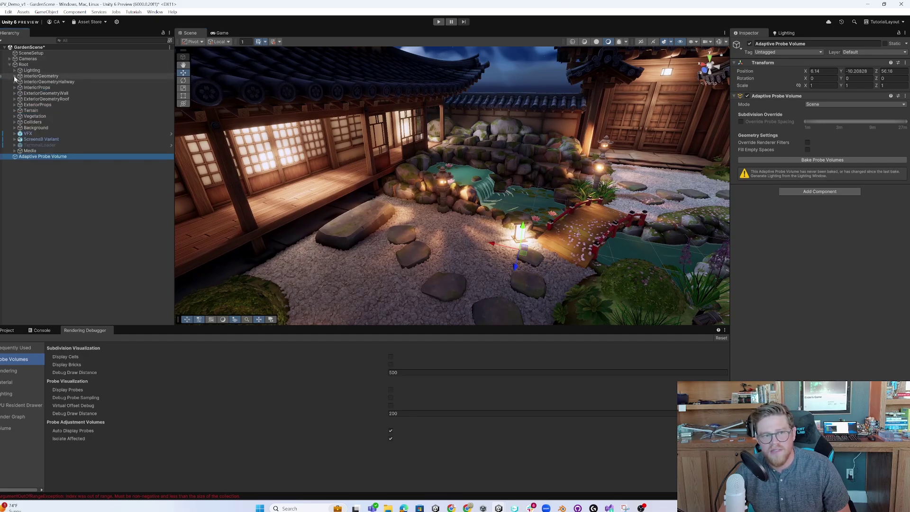
{"action": "left_click", "coordinate": [15, 76]}
{"action": "left_click", "coordinate": [62, 122]}
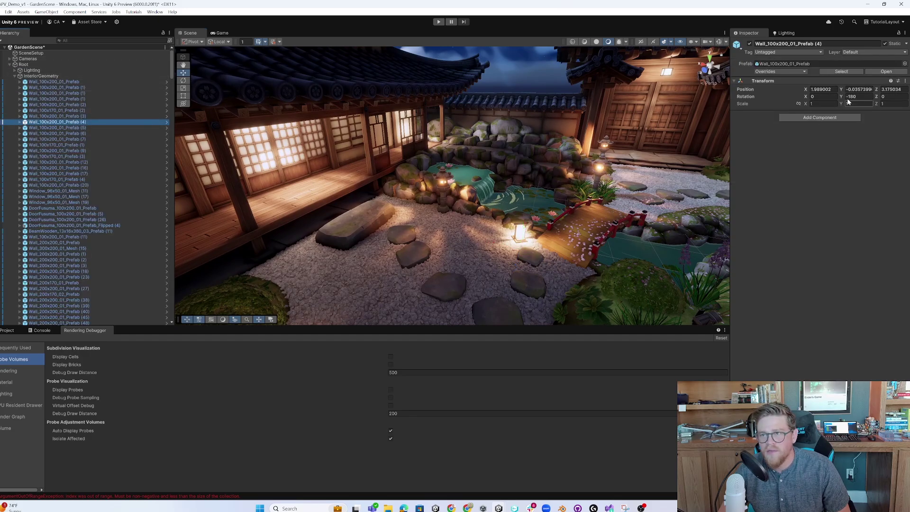
{"action": "left_click", "coordinate": [20, 122]}
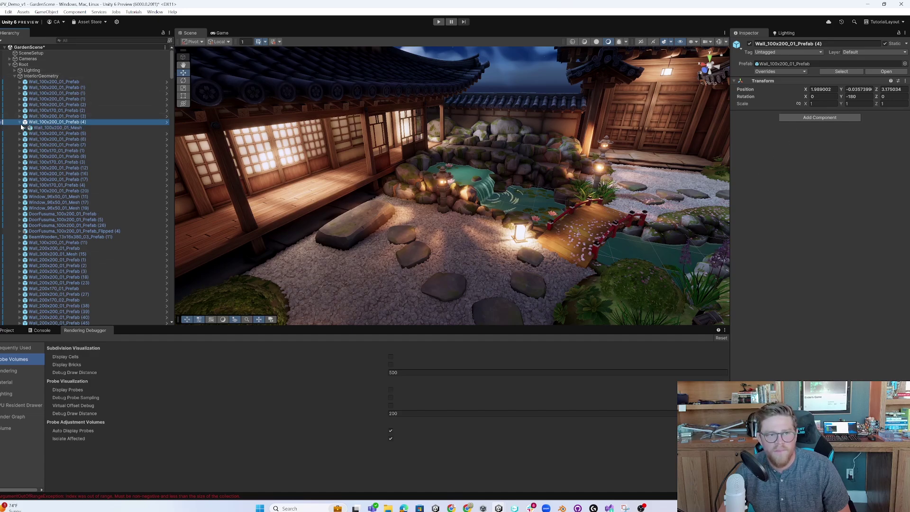
{"action": "left_click", "coordinate": [22, 128]}
{"action": "left_click", "coordinate": [24, 128]}
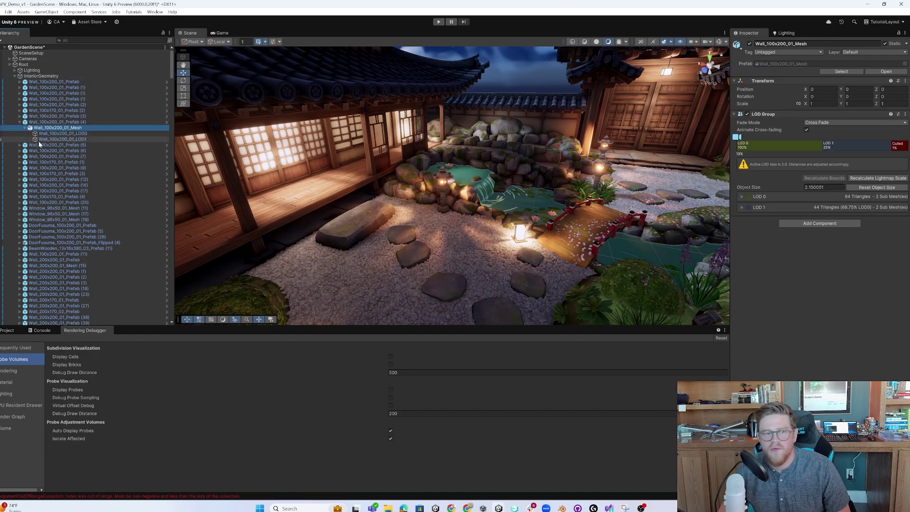
{"action": "left_click", "coordinate": [56, 139]}
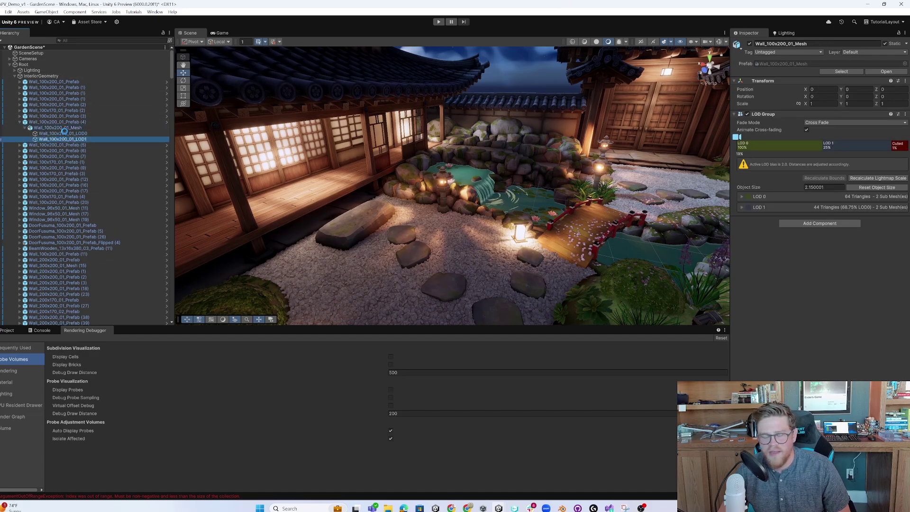
{"action": "left_click", "coordinate": [80, 134]}
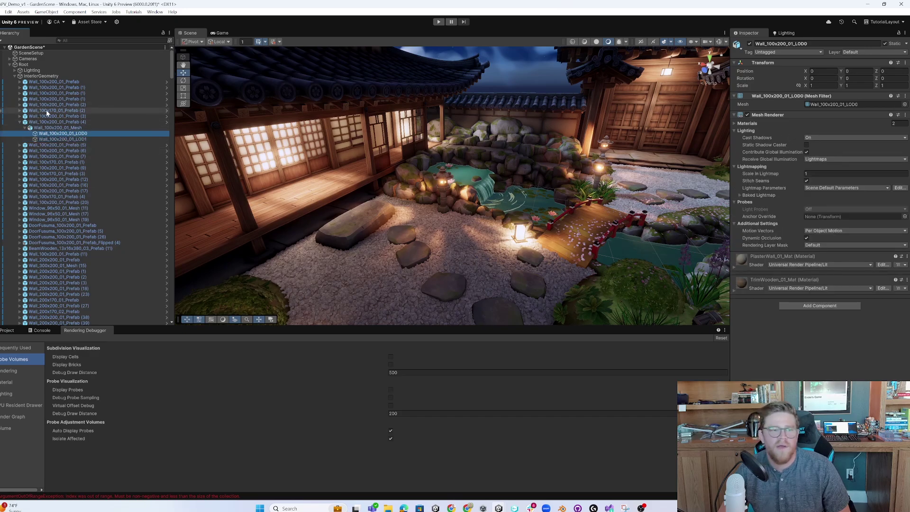
- Search the Hierarchy for all objects with a Mesh Renderer component
{"action": "left_click", "coordinate": [23, 65]}
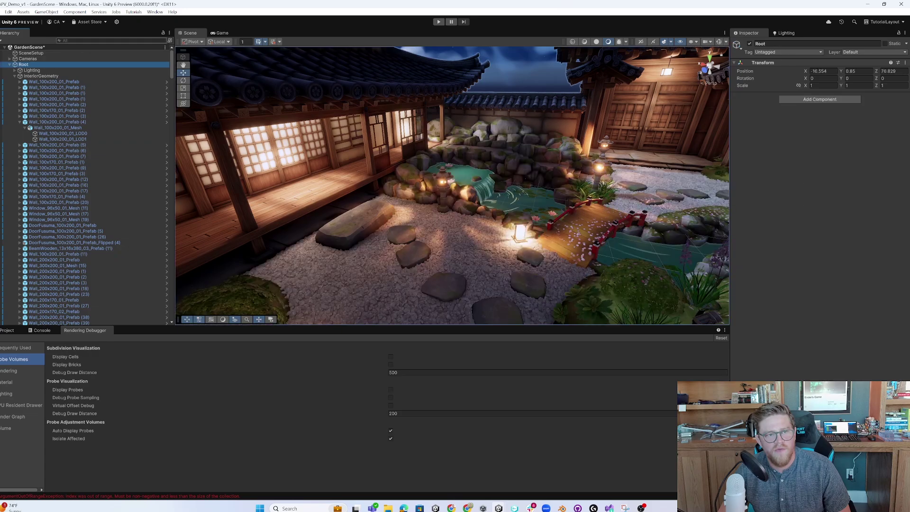
{"action": "left_click", "coordinate": [30, 47]}
{"action": "left_click", "coordinate": [169, 40]}
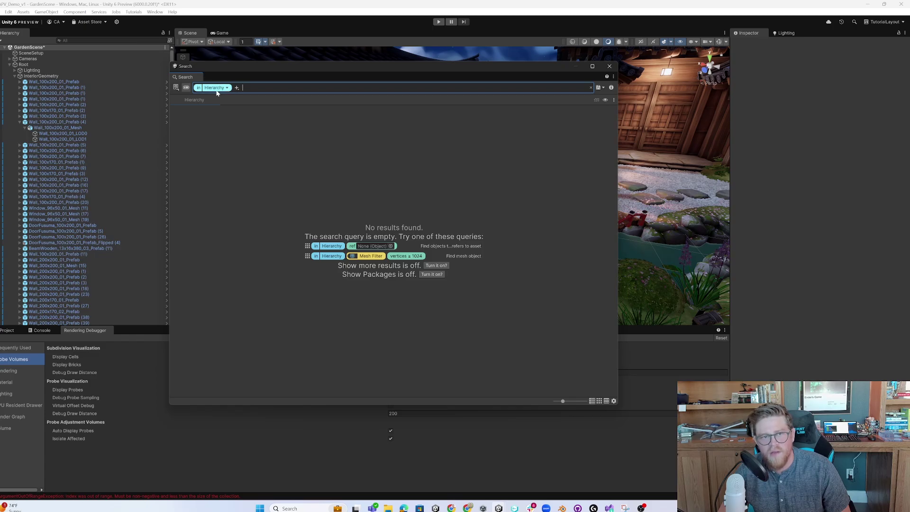
{"action": "left_click", "coordinate": [237, 87]}
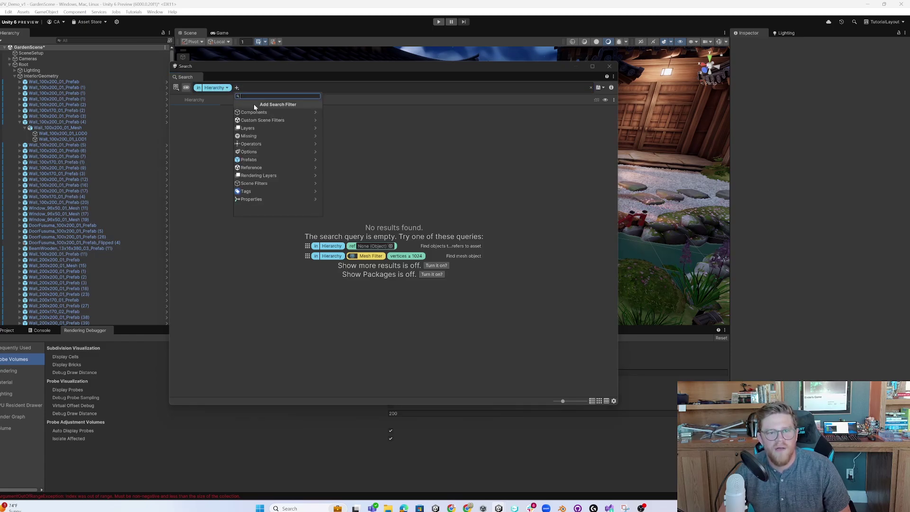
{"action": "left_click", "coordinate": [308, 112]}
{"action": "scroll", "coordinate": [291, 163], "scroll_direction": "down", "scroll_amount": 5}
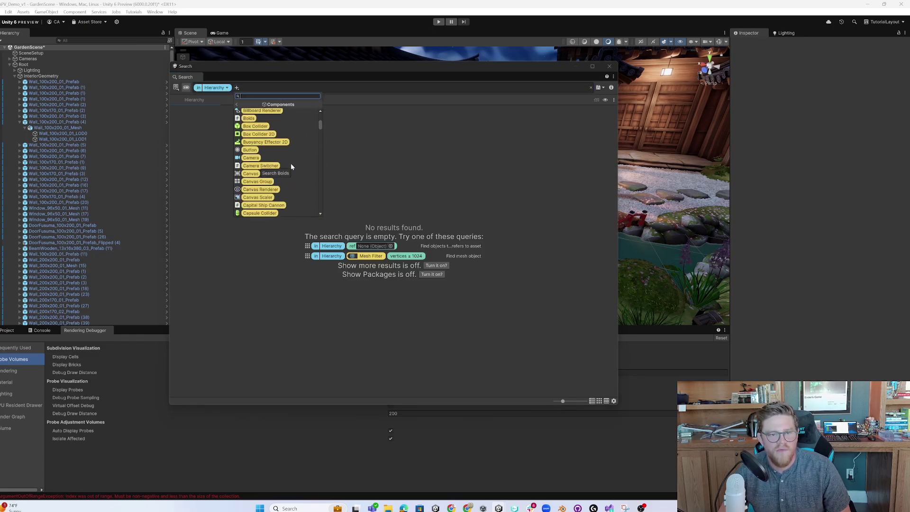
{"action": "scroll", "coordinate": [291, 166], "scroll_direction": "down", "scroll_amount": 10}
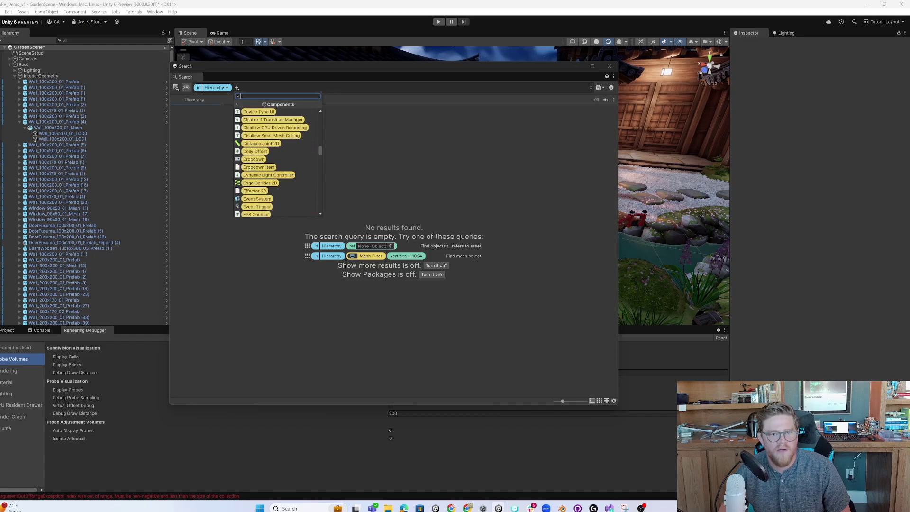
{"action": "type", "text": "mesh"}
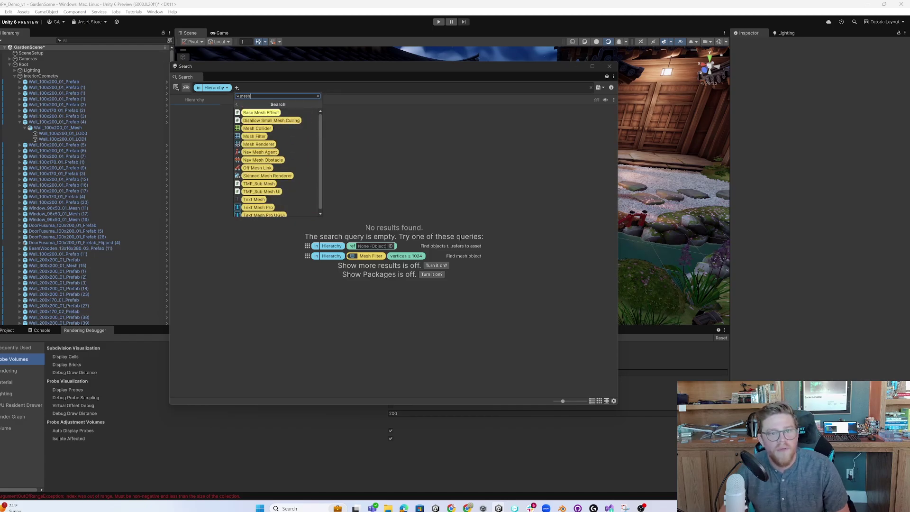
{"action": "type", "text": " re"}
{"action": "left_click", "coordinate": [268, 114]}
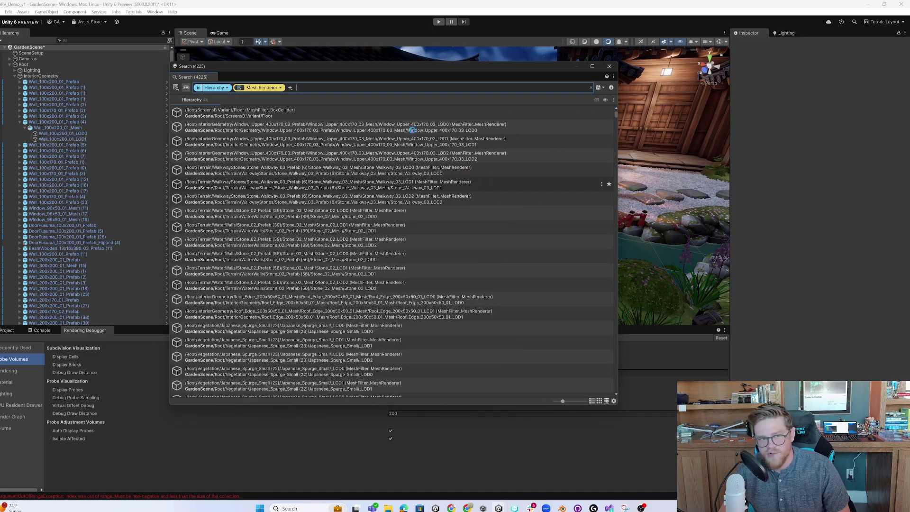
- Select every Mesh Renderer object in the search results, from the first entry through the last
{"action": "left_click", "coordinate": [303, 110]}
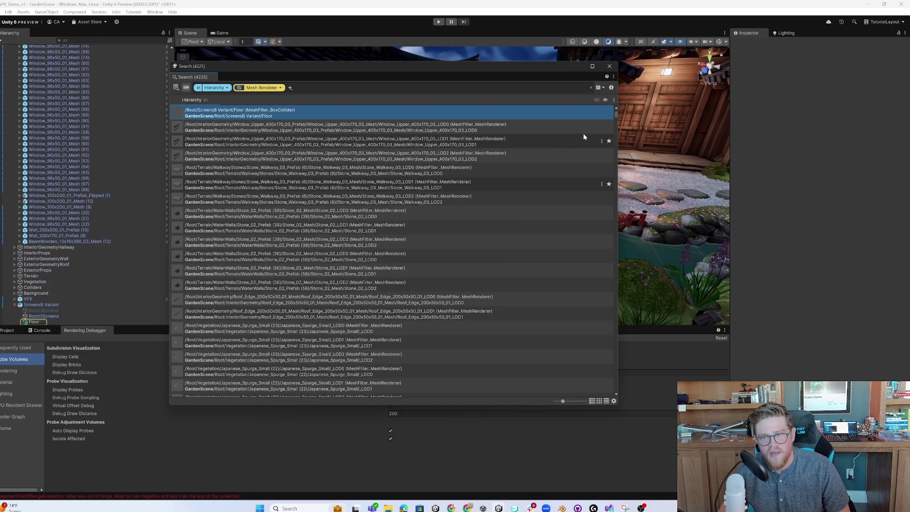
{"action": "left_click_drag", "start_coordinate": [616, 114], "coordinate": [627, 405]}
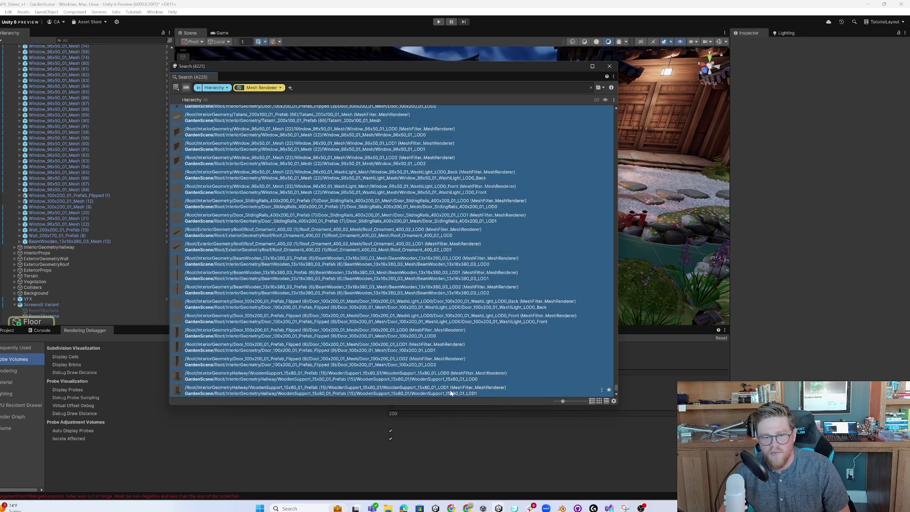
{"action": "left_click", "coordinate": [456, 393], "text": "shift"}
{"action": "left_click_drag", "start_coordinate": [530, 68], "coordinate": [608, 56]}
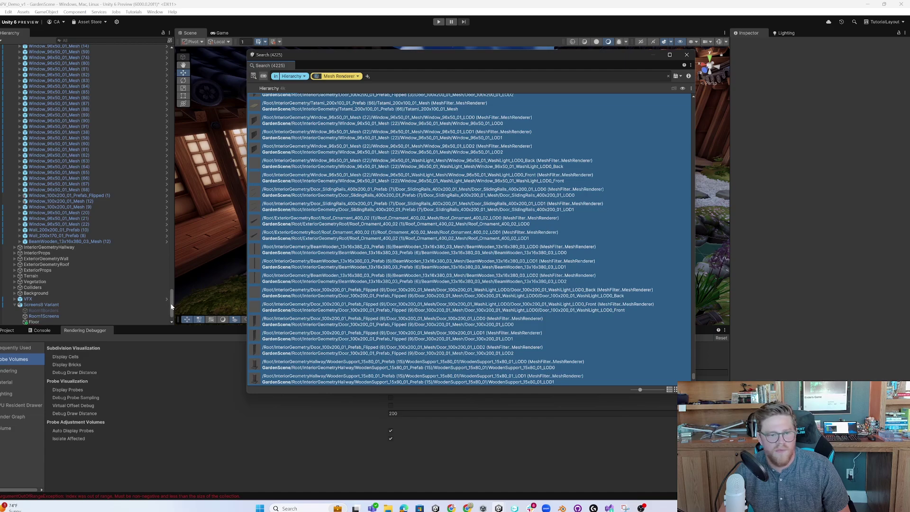
{"action": "left_click_drag", "start_coordinate": [171, 308], "coordinate": [132, 67]}
{"action": "left_click", "coordinate": [42, 65]}
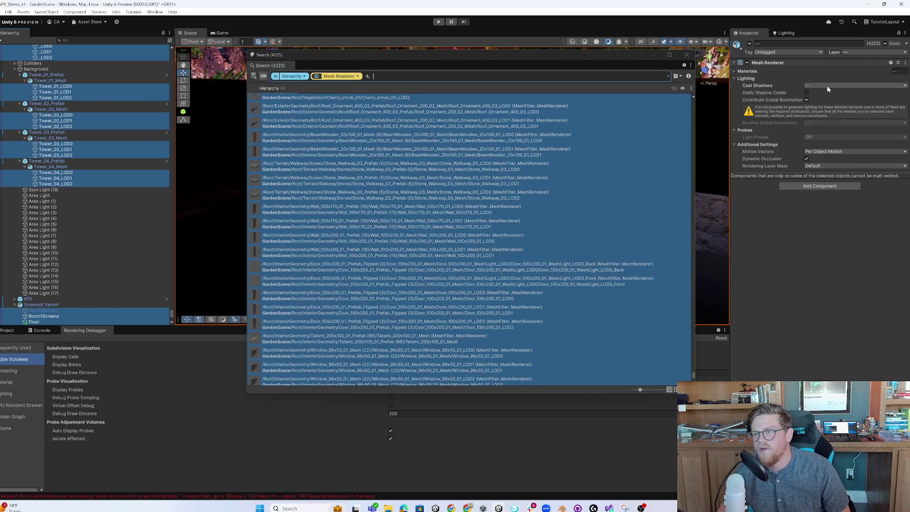
- Enable Contribute Global Illumination on the selected renderers and their children, and set Receive Global Illumination to Light Probes
{"action": "left_click", "coordinate": [806, 101]}
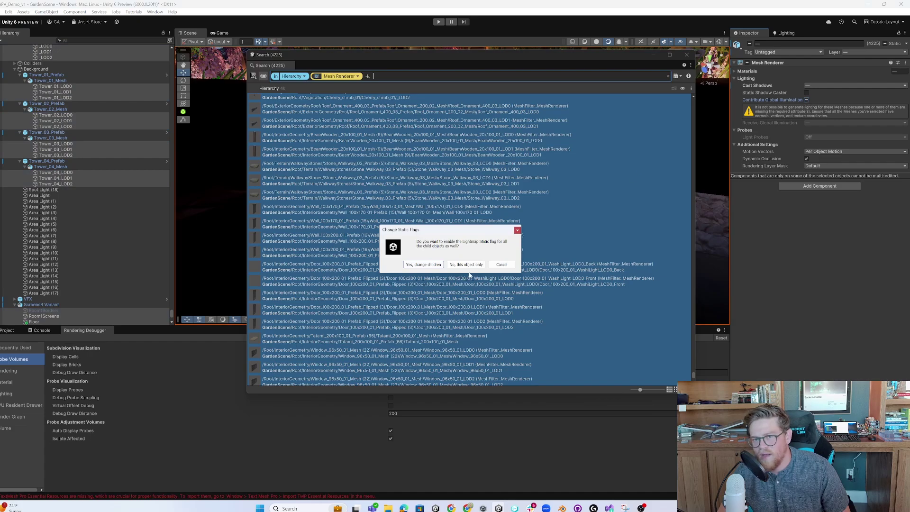
{"action": "left_click", "coordinate": [433, 266]}
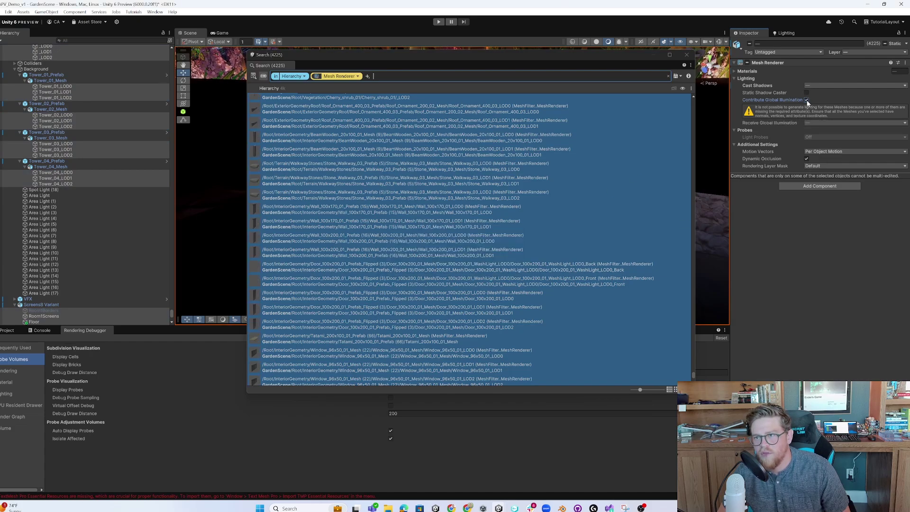
{"action": "left_click", "coordinate": [817, 123]}
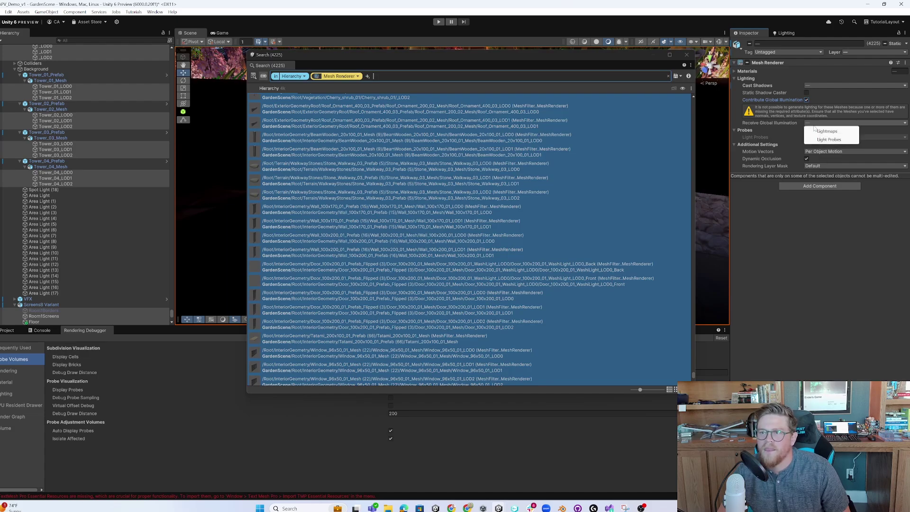
{"action": "left_click", "coordinate": [833, 140]}
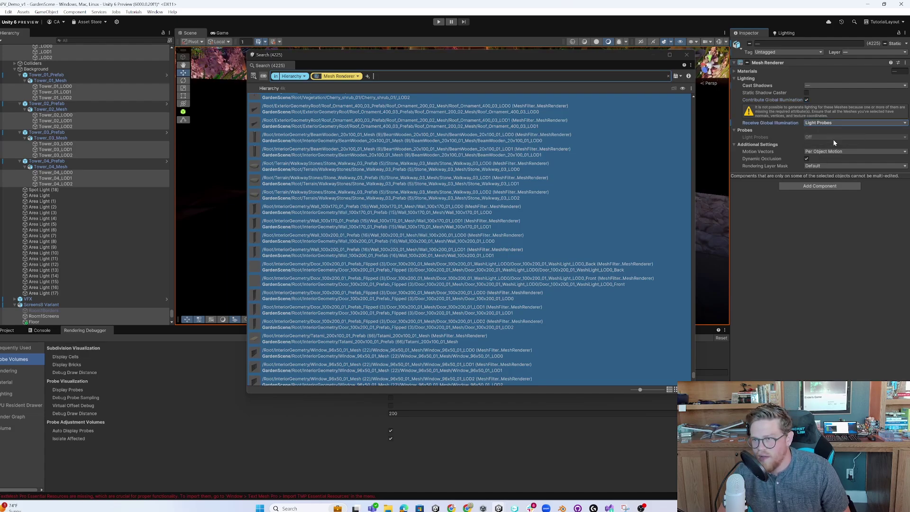
- Mark all the selected mesh objects and their children as Static, and close the search window
{"action": "left_click", "coordinate": [885, 44]}
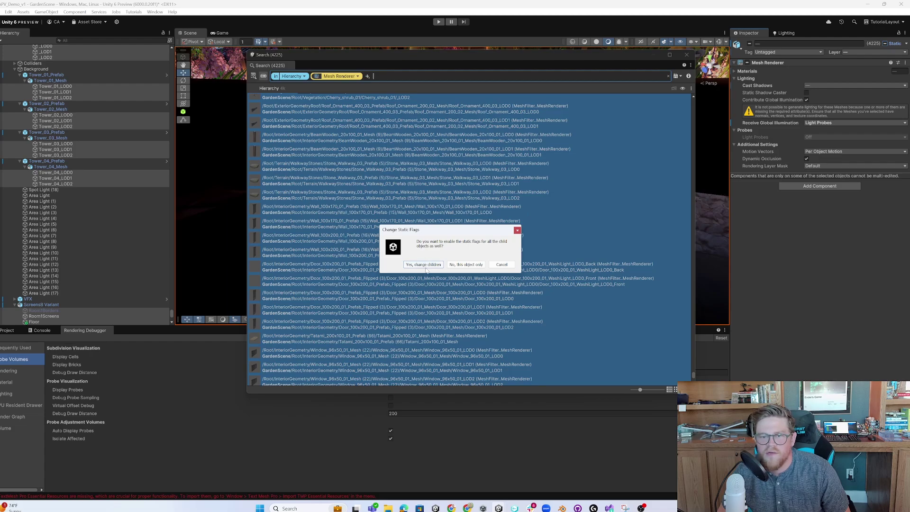
{"action": "left_click", "coordinate": [424, 266]}
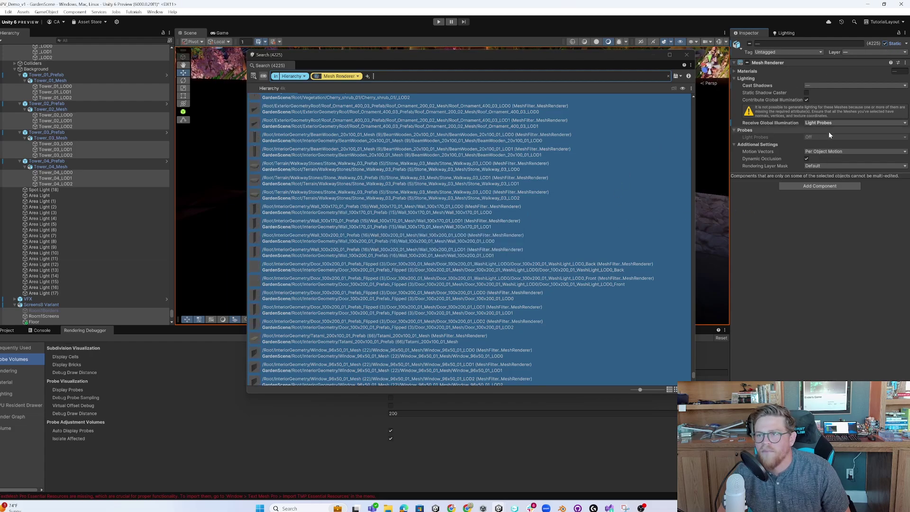
{"action": "left_click", "coordinate": [810, 85]}
{"action": "left_click", "coordinate": [616, 88]}
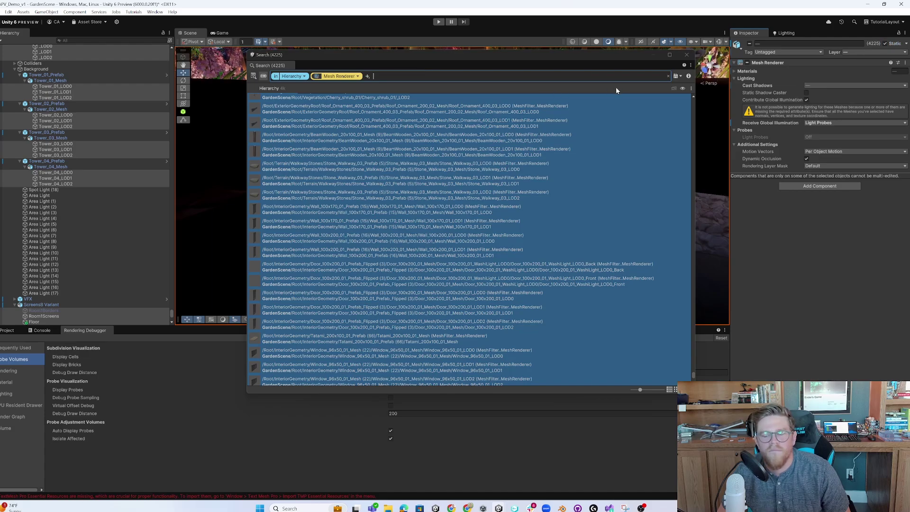
{"action": "left_click", "coordinate": [687, 54]}
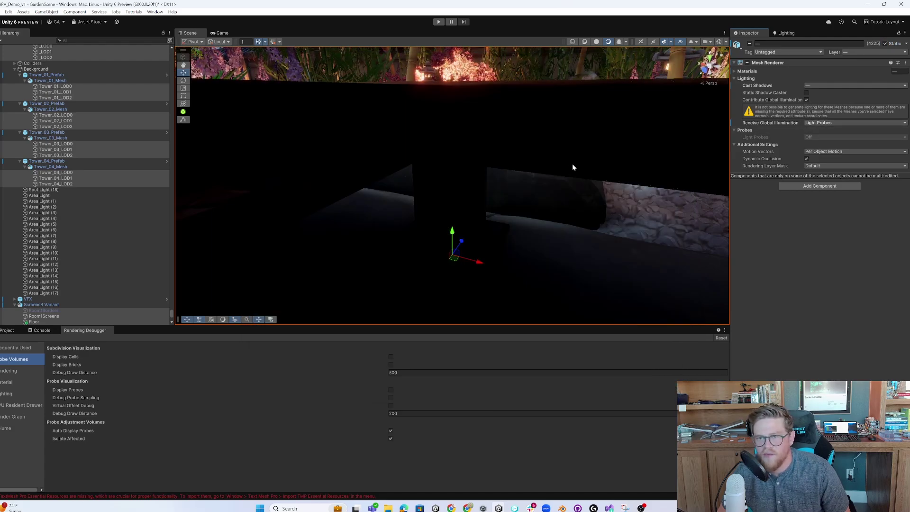
- Rename the New Lighting Scenario in the Adaptive Probe Volumes lighting settings to Night
{"action": "middle_click_drag", "start_coordinate": [570, 165], "coordinate": [608, 233]}
{"action": "right_click_drag", "start_coordinate": [607, 232], "coordinate": [592, 240]}
{"action": "left_click", "coordinate": [784, 33]}
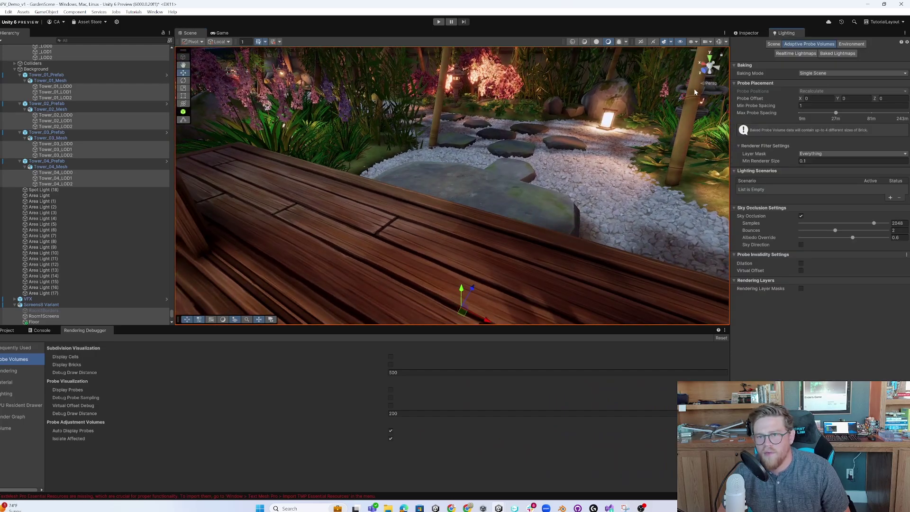
{"action": "scroll", "coordinate": [614, 164], "scroll_direction": "down", "scroll_amount": 5}
{"action": "left_click_drag", "start_coordinate": [614, 163], "coordinate": [441, 147], "text": "alt"}
{"action": "scroll", "coordinate": [550, 170], "scroll_direction": "down", "scroll_amount": 6}
{"action": "left_click_drag", "start_coordinate": [570, 175], "coordinate": [595, 199], "text": "alt"}
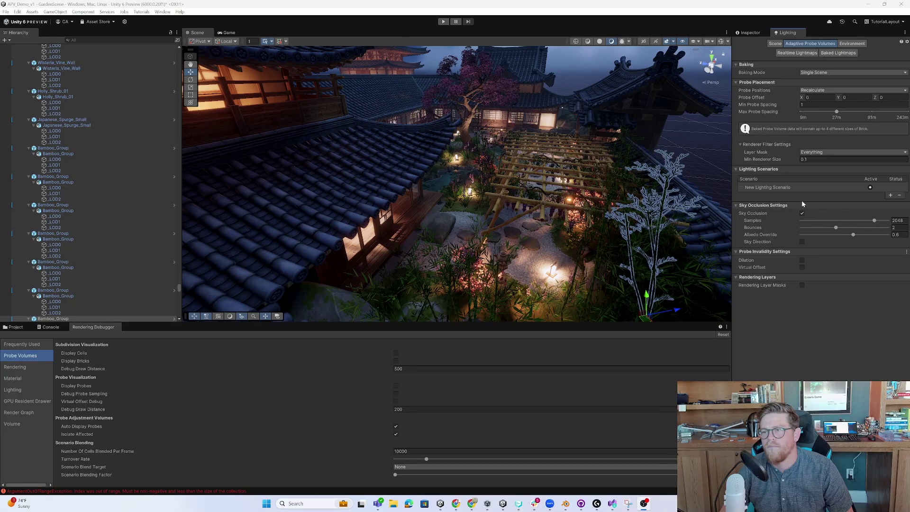
{"action": "double_click", "coordinate": [776, 190]}
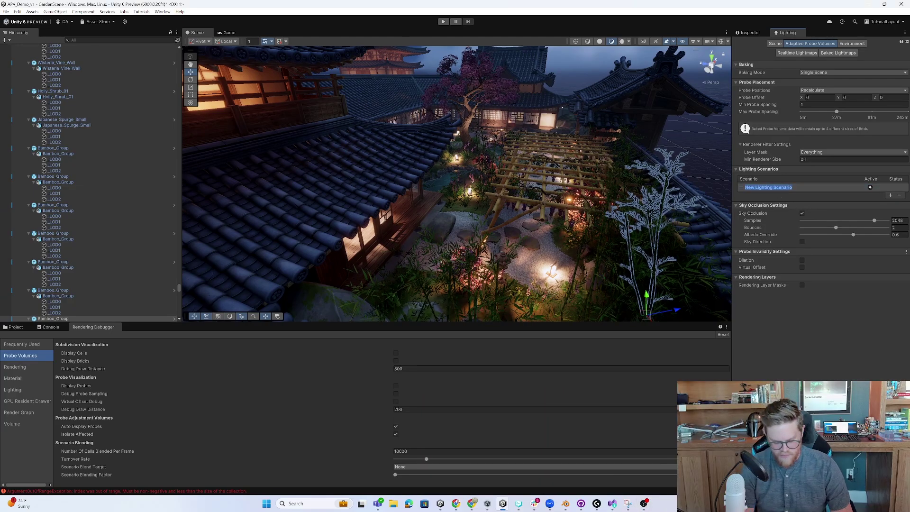
{"action": "type", "text": "Night"}
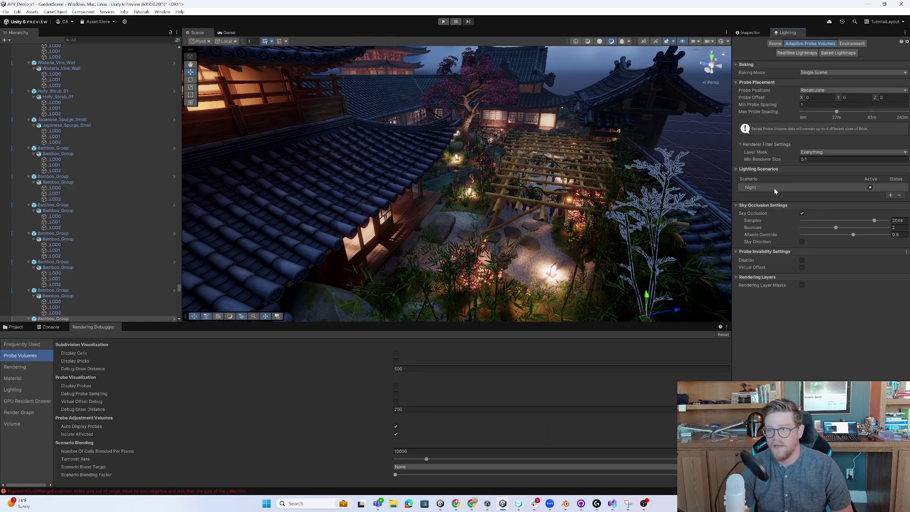
- Add a second lighting scenario named Day, and make Night the active scenario
{"action": "left_click", "coordinate": [891, 196]}
{"action": "double_click", "coordinate": [784, 194]}
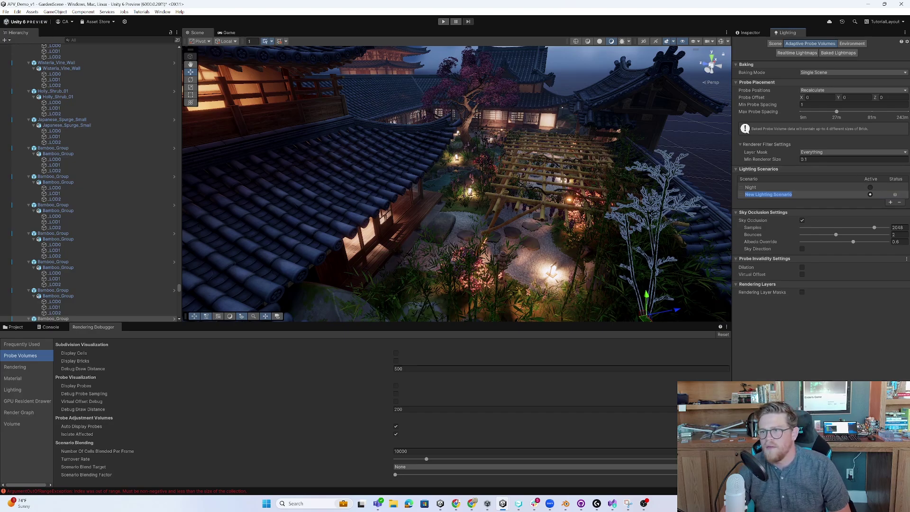
{"action": "type", "text": "Day"}
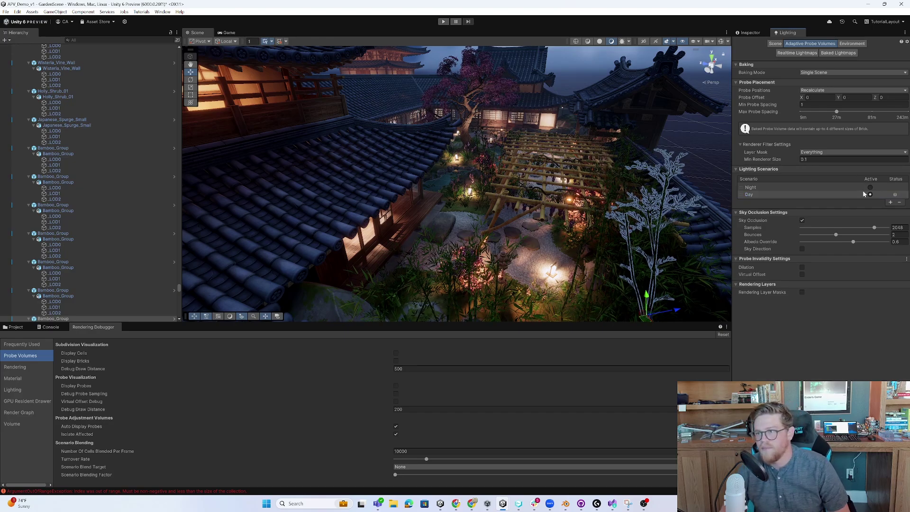
{"action": "left_click", "coordinate": [871, 188]}
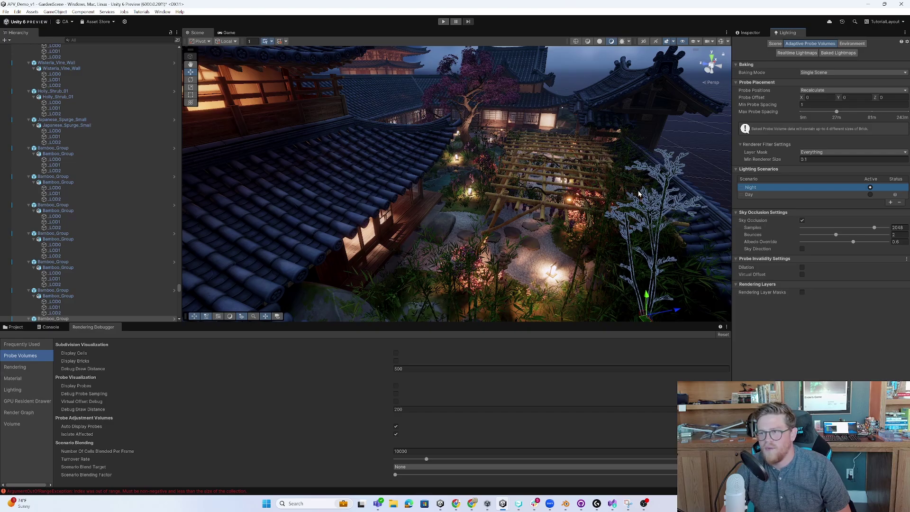
- Set the Skybox Material to None in the Environment lighting settings
{"action": "right_click_drag", "start_coordinate": [639, 193], "coordinate": [552, 142]}
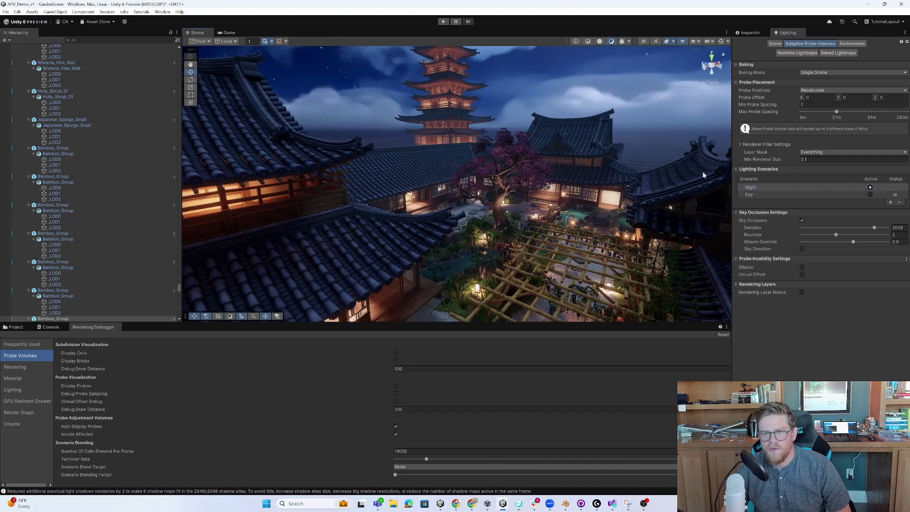
{"action": "left_click", "coordinate": [777, 43]}
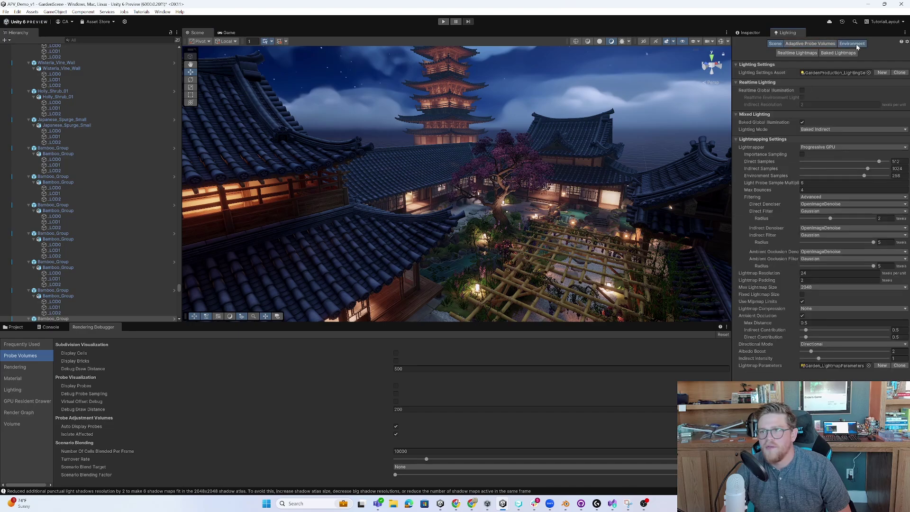
{"action": "left_click", "coordinate": [852, 43]}
{"action": "left_click", "coordinate": [905, 73]}
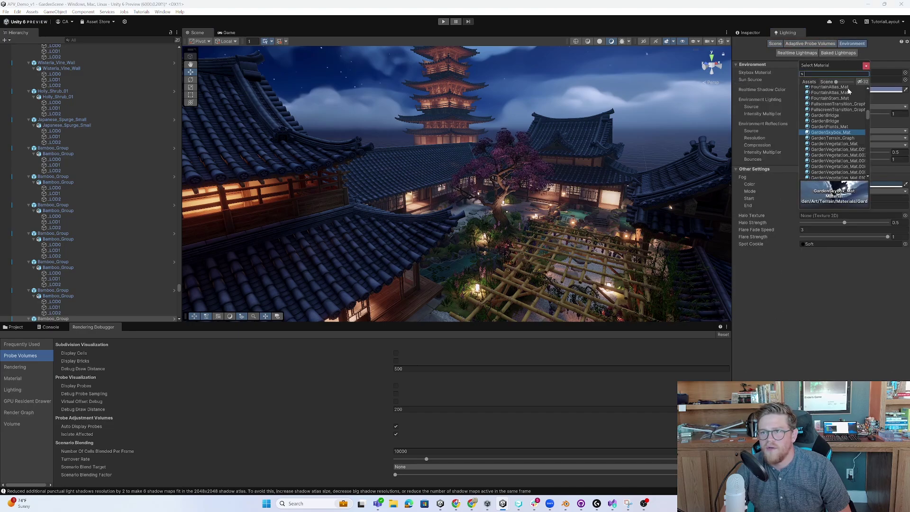
{"action": "left_click_drag", "start_coordinate": [868, 116], "coordinate": [871, 94]}
{"action": "double_click", "coordinate": [825, 90]}
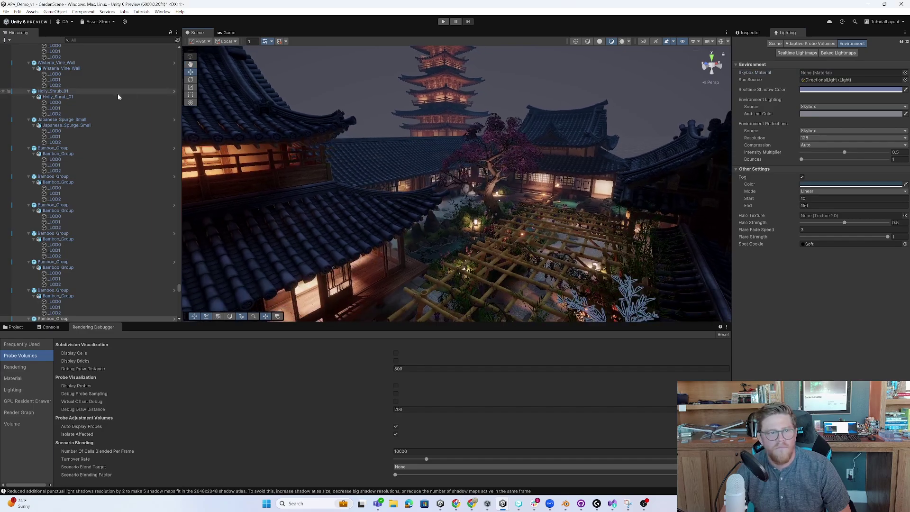
- Collapse the InteriorPropsLights group under Root > Lighting and select the DirectionalLight
{"action": "left_click_drag", "start_coordinate": [179, 288], "coordinate": [180, 47]}
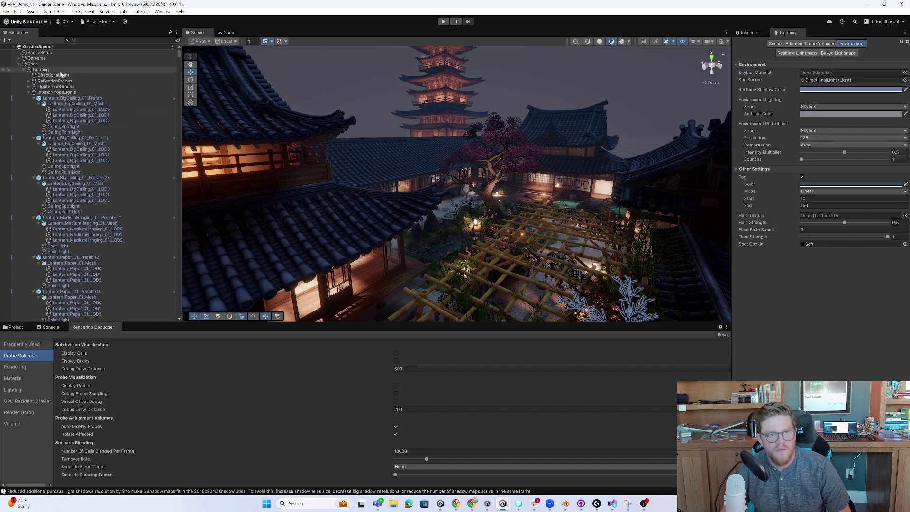
{"action": "left_click", "coordinate": [19, 64]}
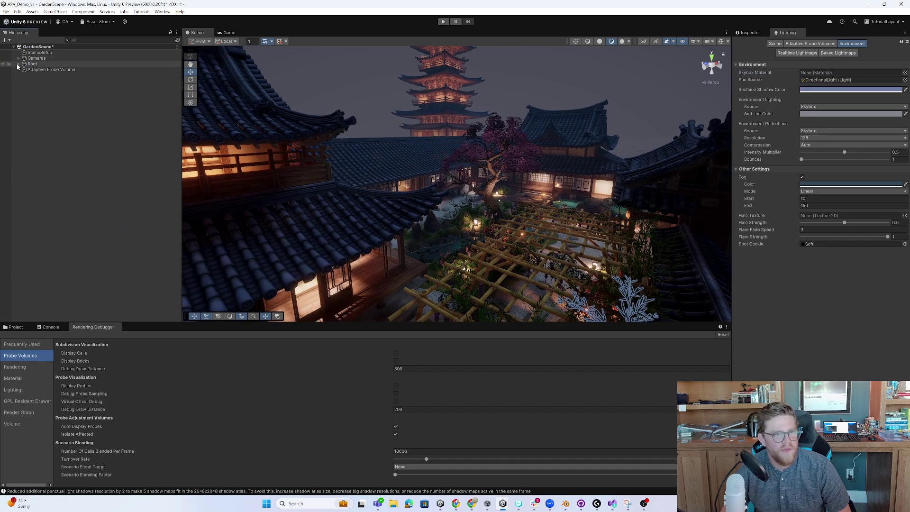
{"action": "left_click", "coordinate": [19, 64]}
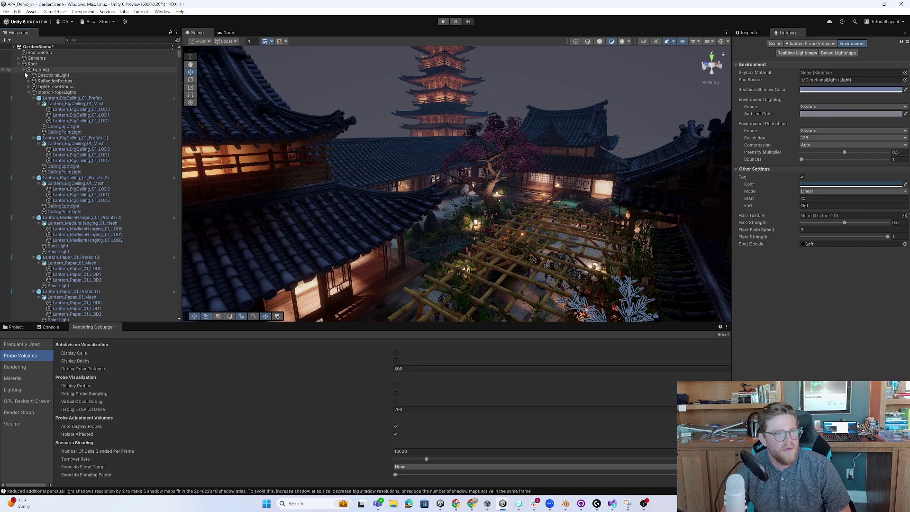
{"action": "left_click", "coordinate": [24, 69]}
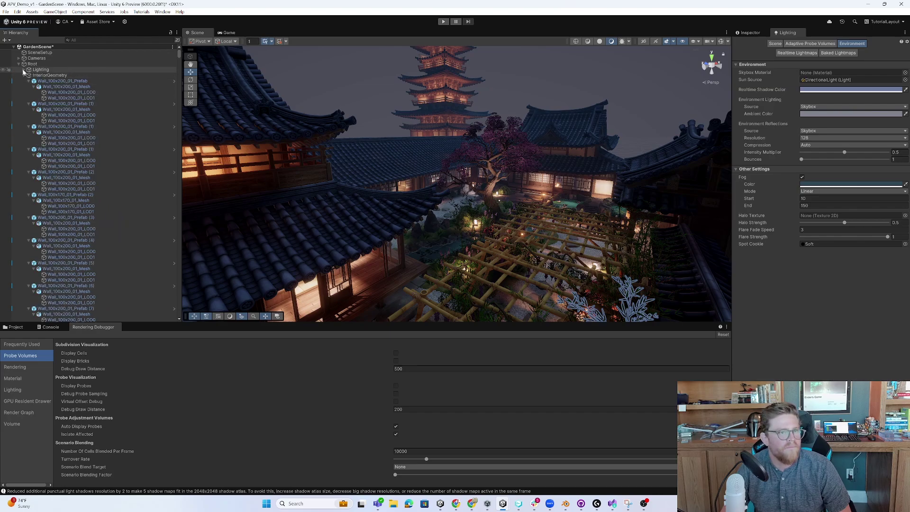
{"action": "left_click", "coordinate": [23, 69]}
{"action": "left_click", "coordinate": [28, 92]}
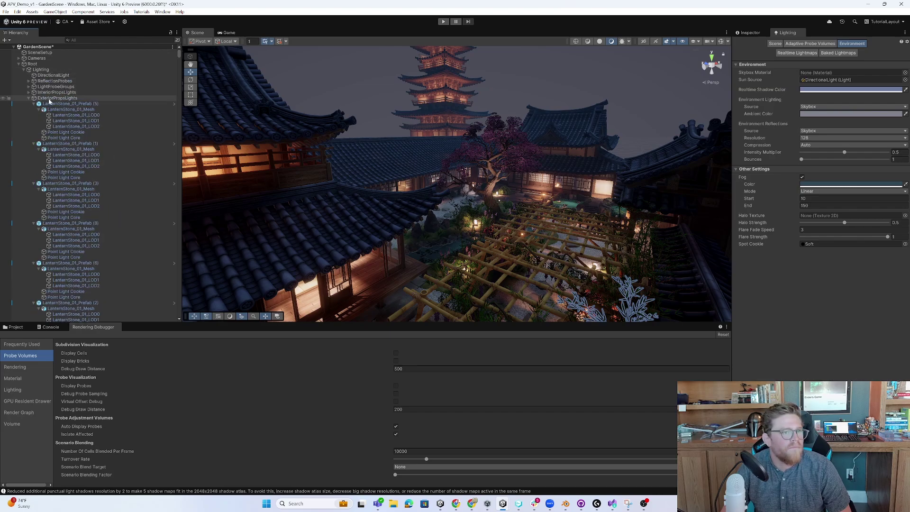
{"action": "left_click", "coordinate": [50, 75]}
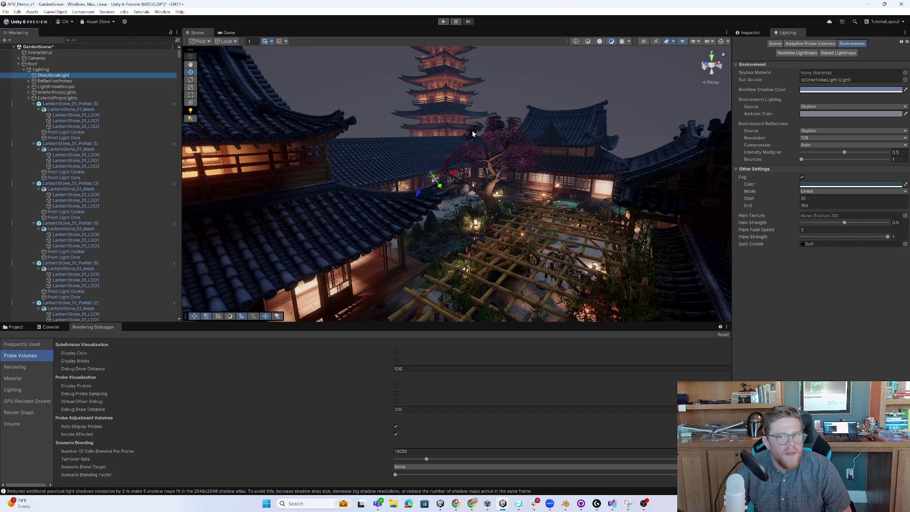
- Change the directional light's emission color to a warm yellow and raise its intensity to about 1.88
{"action": "left_click", "coordinate": [750, 32]}
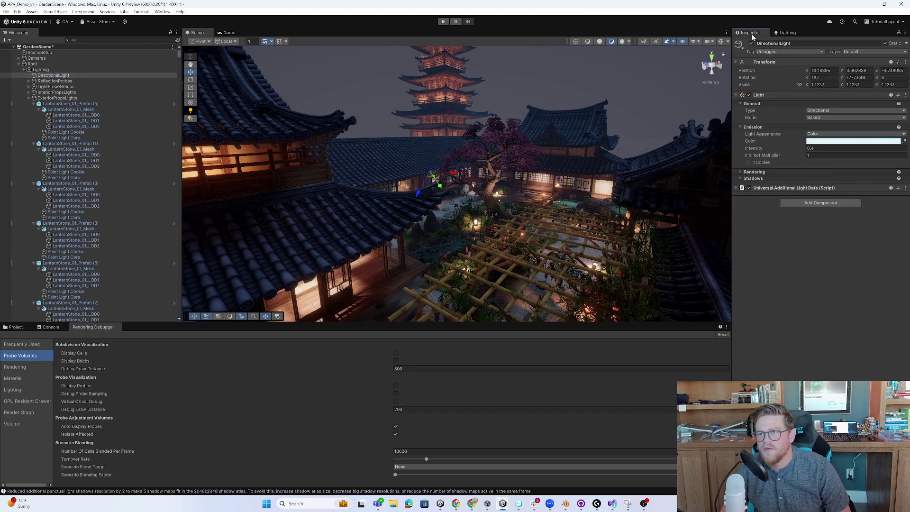
{"action": "left_click", "coordinate": [839, 142]}
{"action": "left_click_drag", "start_coordinate": [883, 175], "coordinate": [854, 182]}
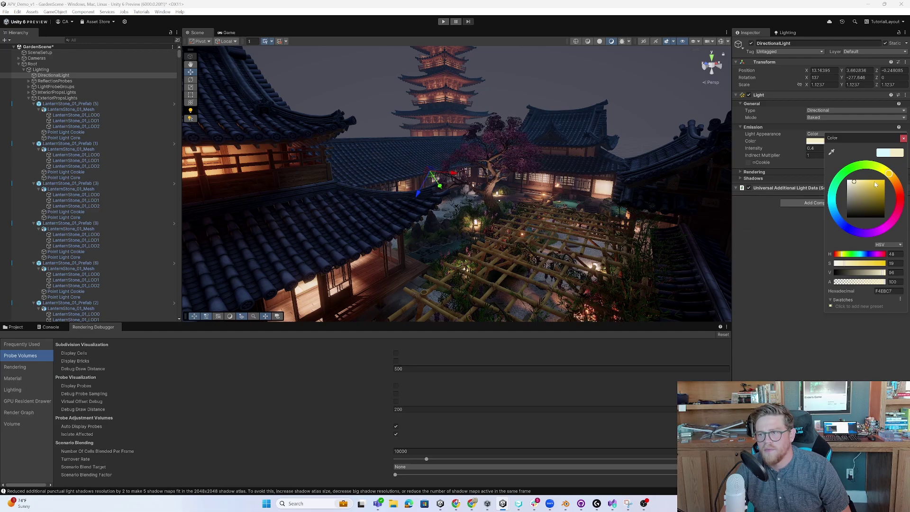
{"action": "left_click", "coordinate": [904, 139]}
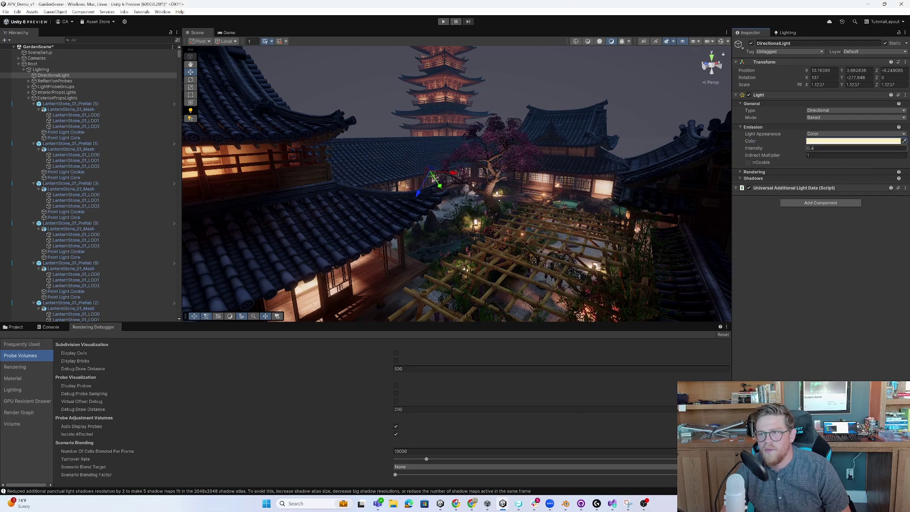
{"action": "left_click_drag", "start_coordinate": [769, 149], "coordinate": [773, 150]}
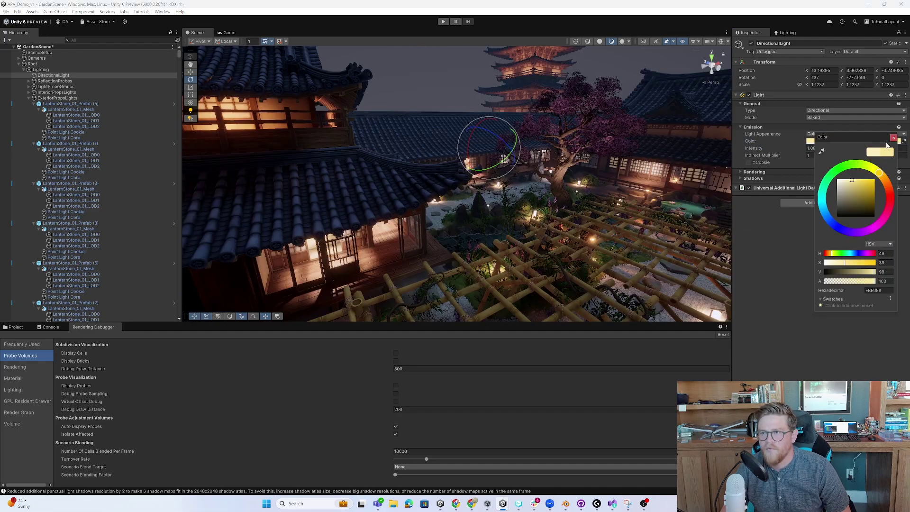
{"action": "key", "text": "Escape"}
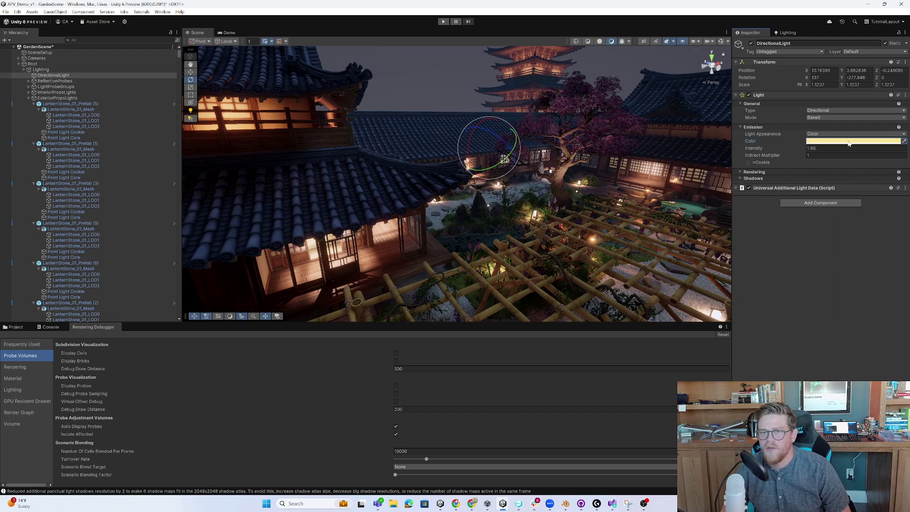
- Rotate the directional light to about (39, -265, 8) degrees and show the Scene view gizmos
{"action": "right_click_drag", "start_coordinate": [596, 146], "coordinate": [561, 153]}
{"action": "left_click_drag", "start_coordinate": [507, 138], "coordinate": [545, 127]}
{"action": "left_click", "coordinate": [720, 42]}
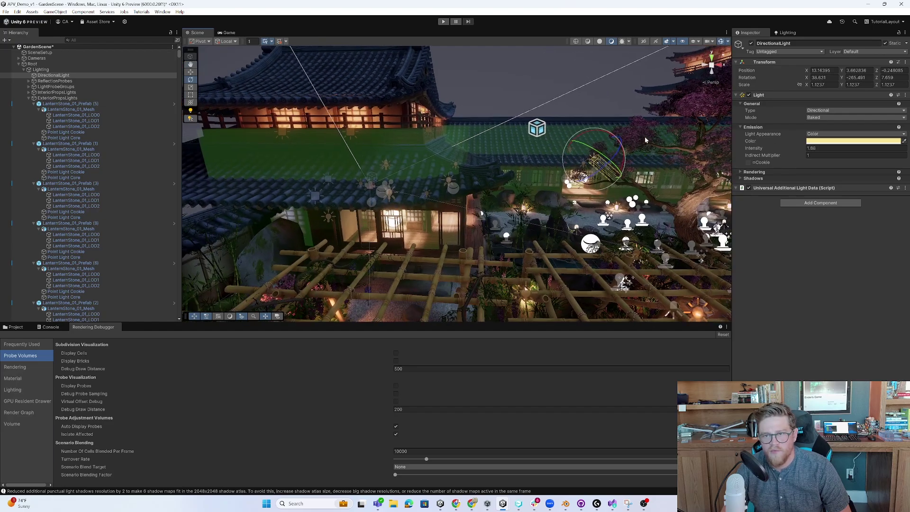
{"action": "right_click_drag", "start_coordinate": [723, 140], "coordinate": [669, 212]}
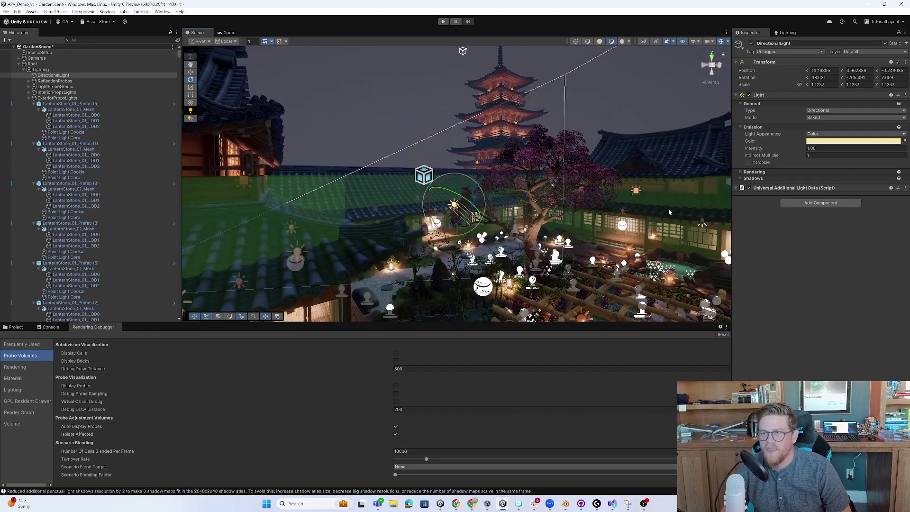
- Make Day the active lighting scenario in the Adaptive Probe Volumes lighting settings
{"action": "left_click", "coordinate": [786, 32]}
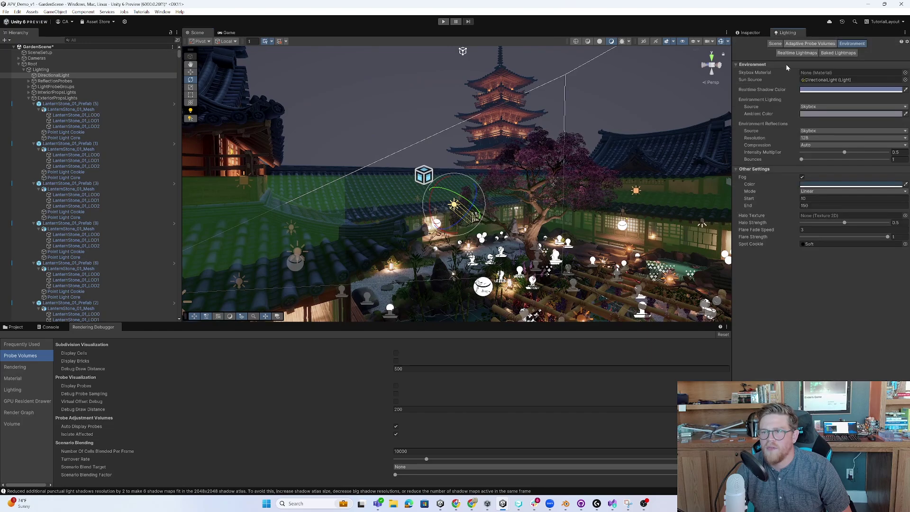
{"action": "left_click", "coordinate": [811, 43]}
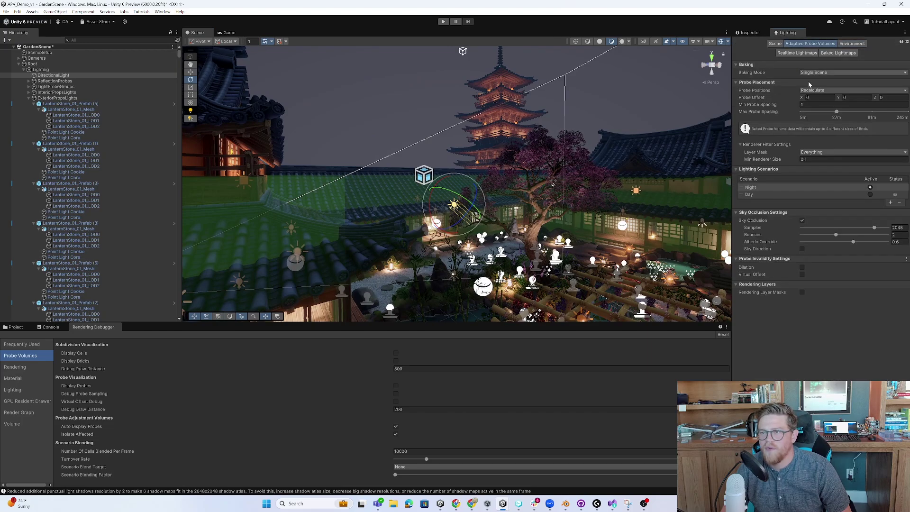
{"action": "left_click", "coordinate": [840, 43]}
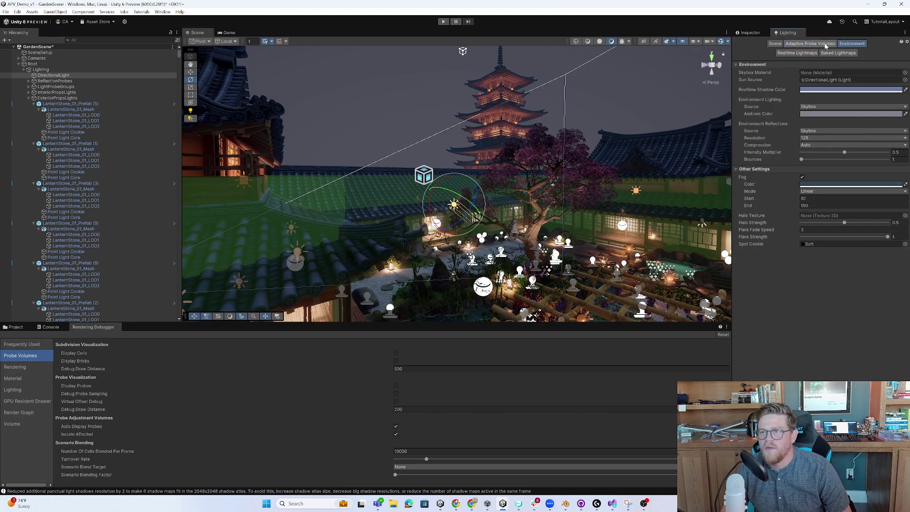
{"action": "left_click", "coordinate": [821, 46]}
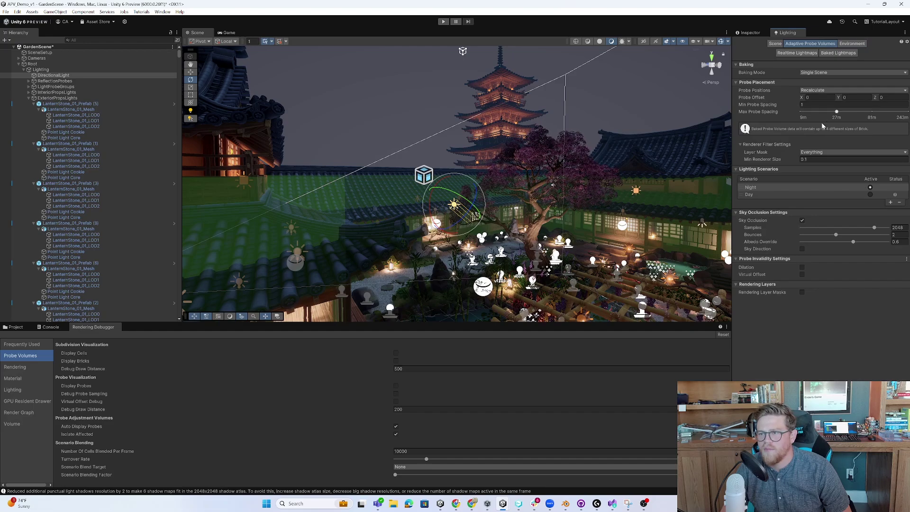
{"action": "left_click", "coordinate": [872, 196]}
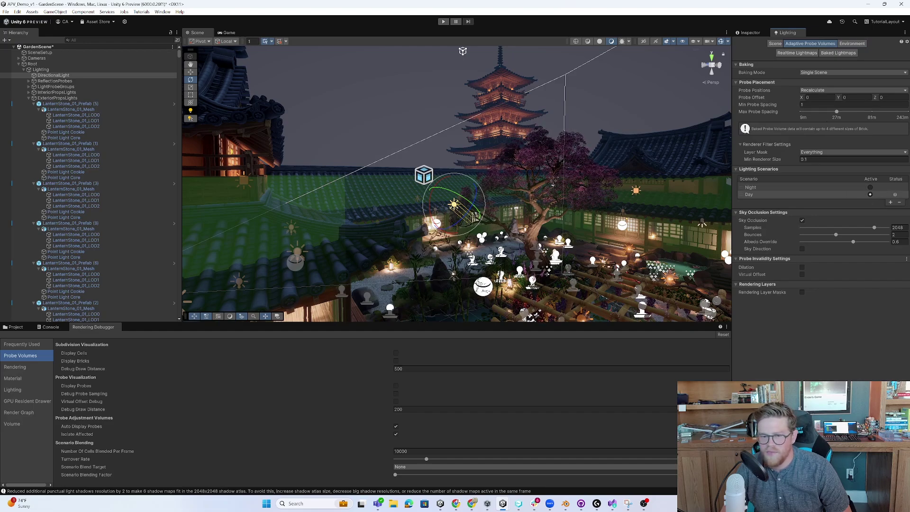
- Display the probes in the Scene view to inspect them, and hide both the probes and the gizmos again
{"action": "left_click", "coordinate": [396, 385]}
{"action": "right_click_drag", "start_coordinate": [476, 256], "coordinate": [533, 312], "text": "alt"}
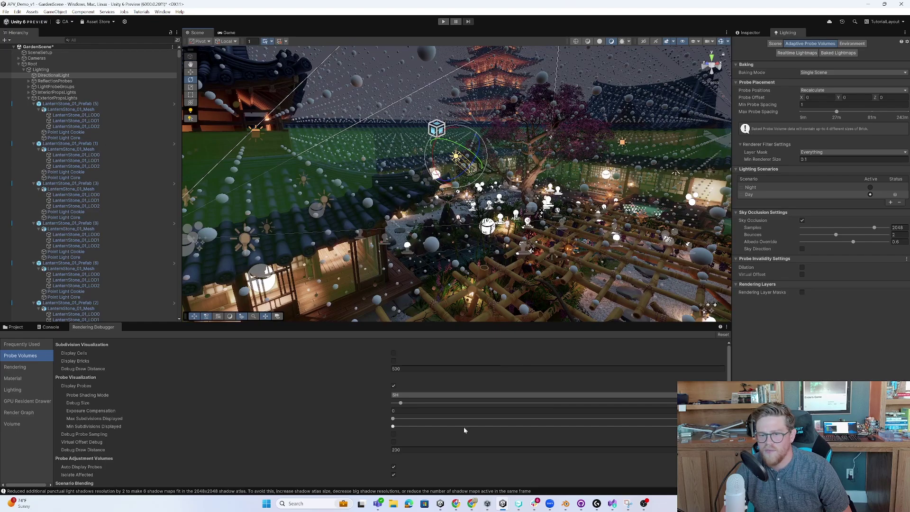
{"action": "left_click", "coordinate": [393, 386]}
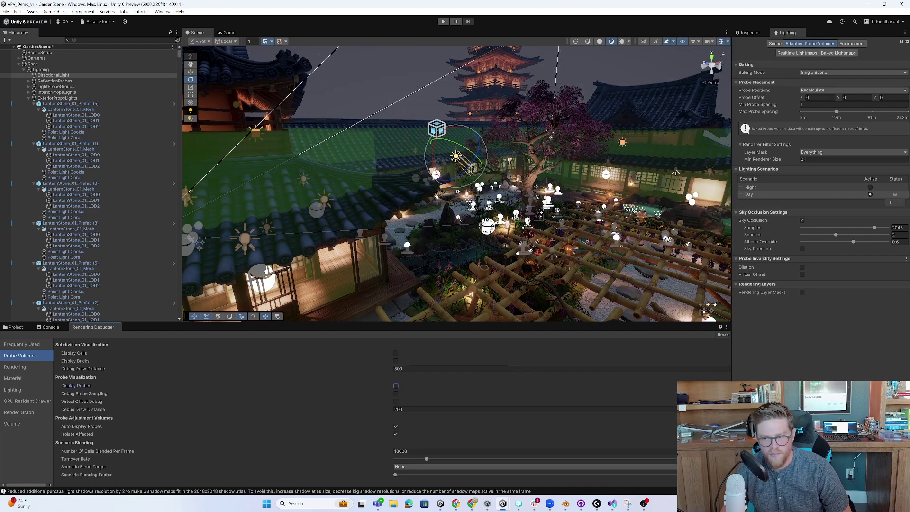
{"action": "left_click", "coordinate": [721, 42]}
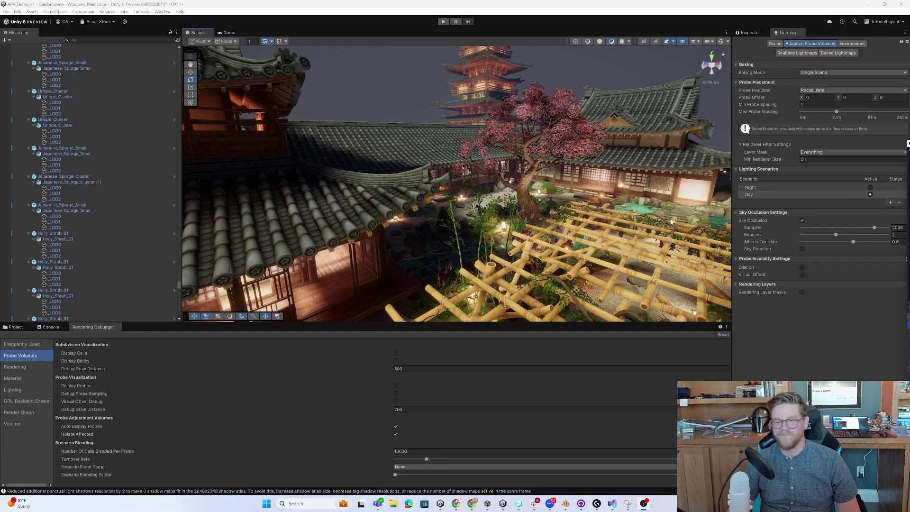
- Switch the active lighting scenario back and forth between Night and Day to compare the garden's baked lighting, ending on Day
{"action": "left_click", "coordinate": [539, 209]}
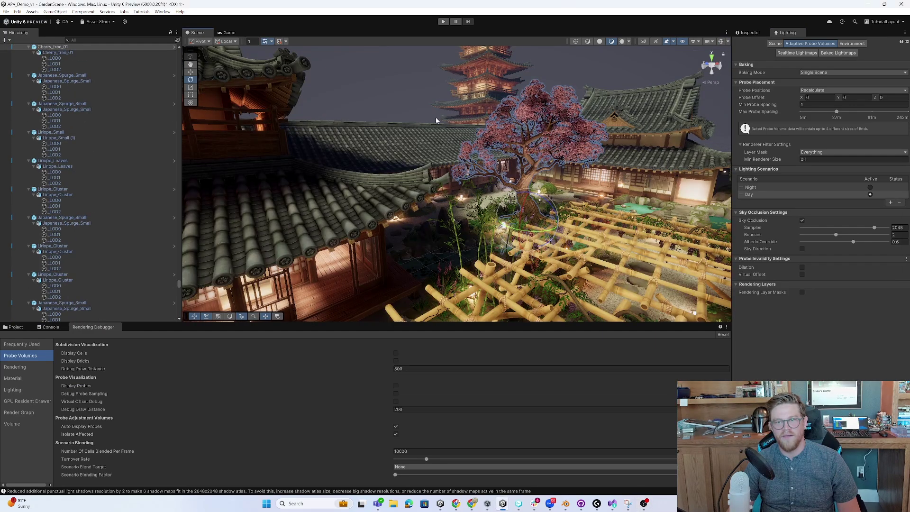
{"action": "left_click", "coordinate": [420, 104]}
{"action": "mouse_move", "coordinate": [420, 104]}
{"action": "left_mouse_down", "text": "alt"}
{"action": "mouse_move", "coordinate": [398, 97]}
{"action": "mouse_move", "coordinate": [417, 101]}
{"action": "left_mouse_up", "text": "alt"}
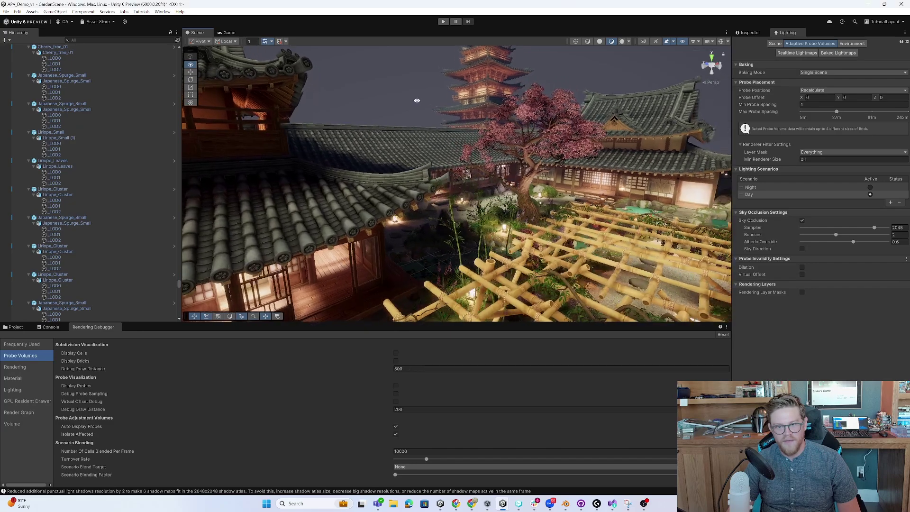
{"action": "right_click_drag", "start_coordinate": [417, 101], "coordinate": [417, 100]}
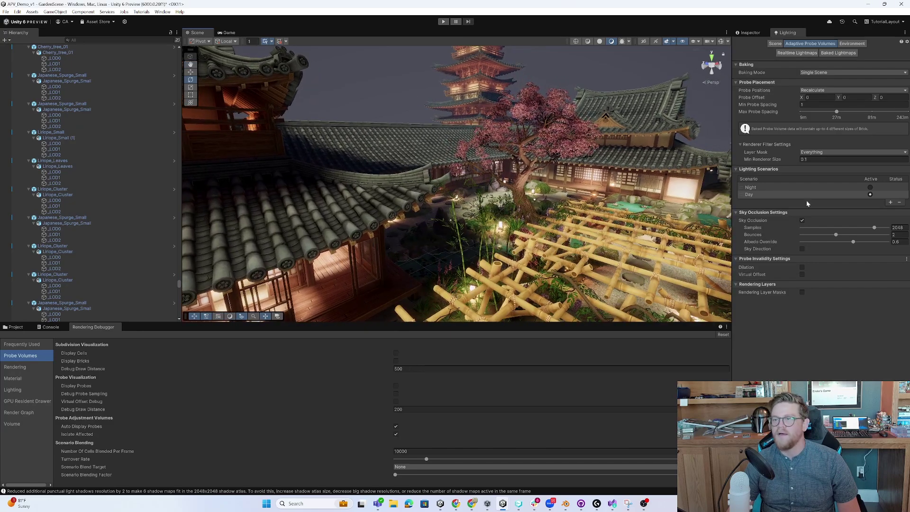
{"action": "left_click", "coordinate": [871, 188]}
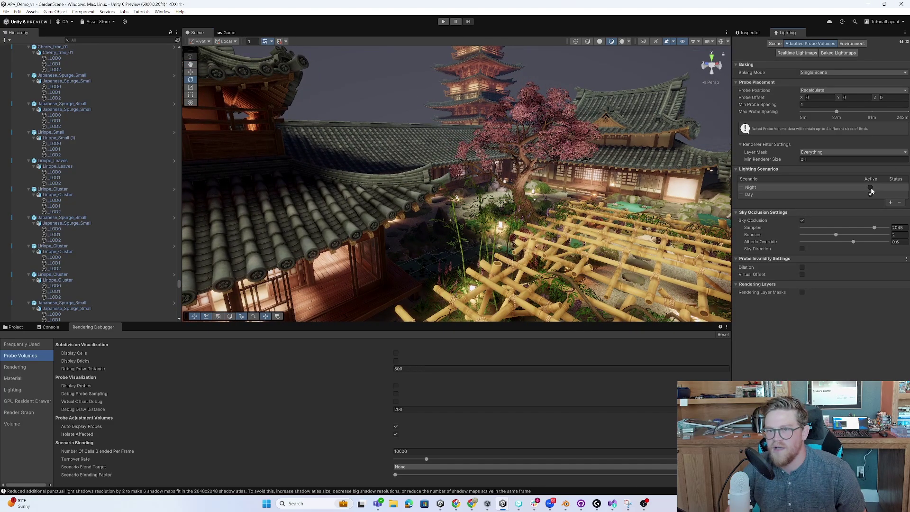
{"action": "left_click", "coordinate": [870, 194]}
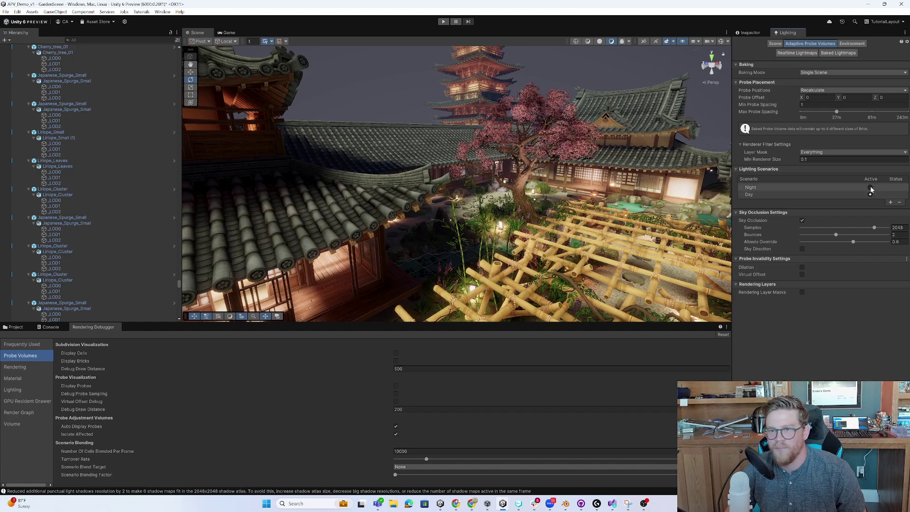
{"action": "left_click", "coordinate": [871, 188]}
{"action": "left_click", "coordinate": [871, 194]}
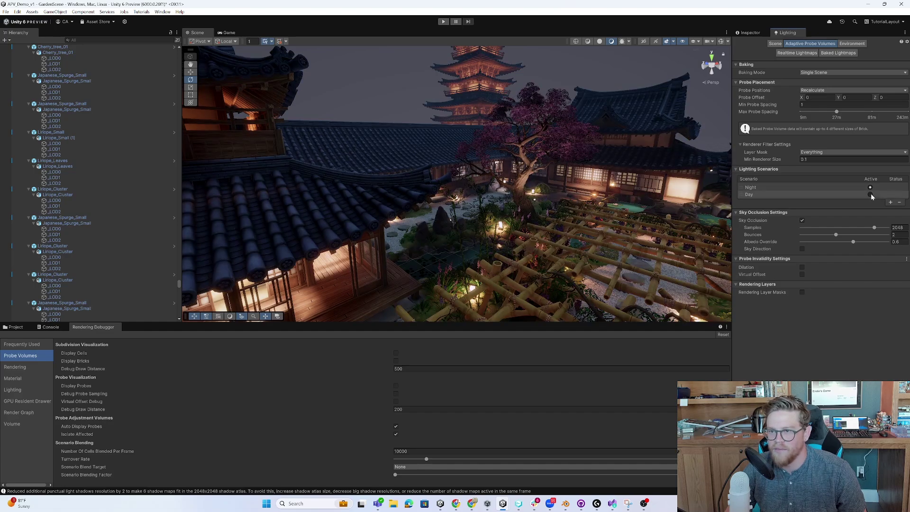
- Display the baked Day probes in the Scene view and examine them around the bamboo pergola and cherry tree
{"action": "left_click_drag", "start_coordinate": [624, 178], "coordinate": [581, 180], "text": "alt"}
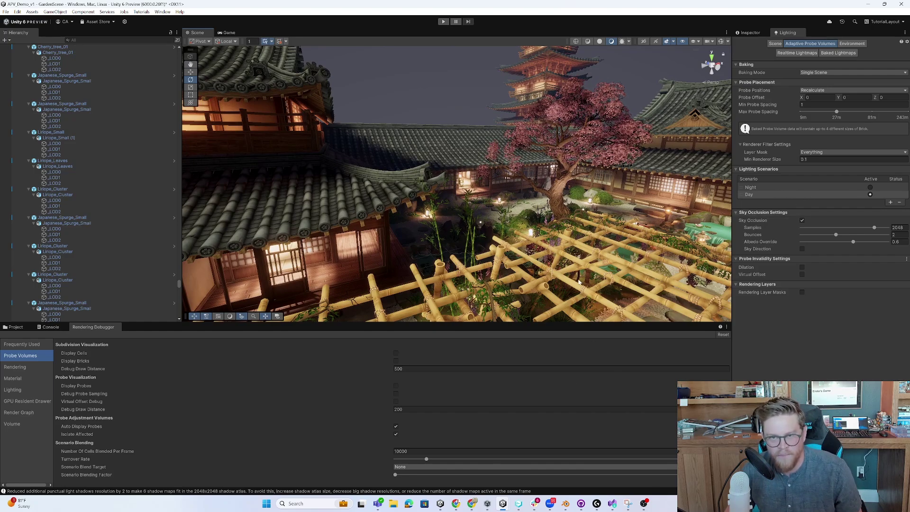
{"action": "left_click_drag", "start_coordinate": [579, 282], "coordinate": [560, 272], "text": "alt"}
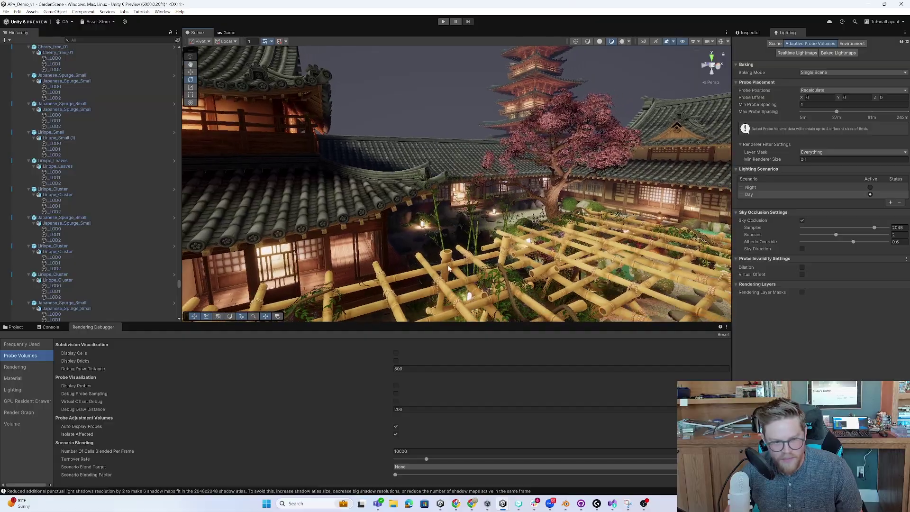
{"action": "left_click", "coordinate": [396, 386]}
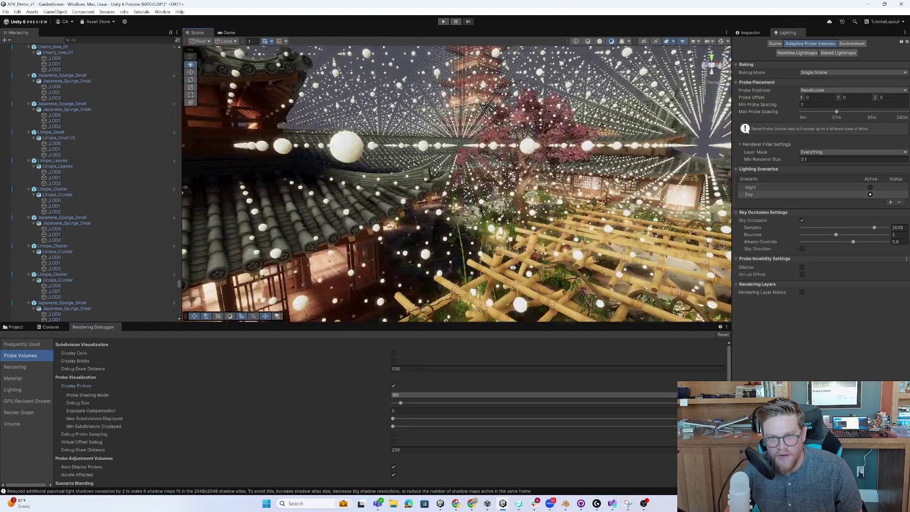
{"action": "right_click_drag", "start_coordinate": [581, 336], "coordinate": [507, 256]}
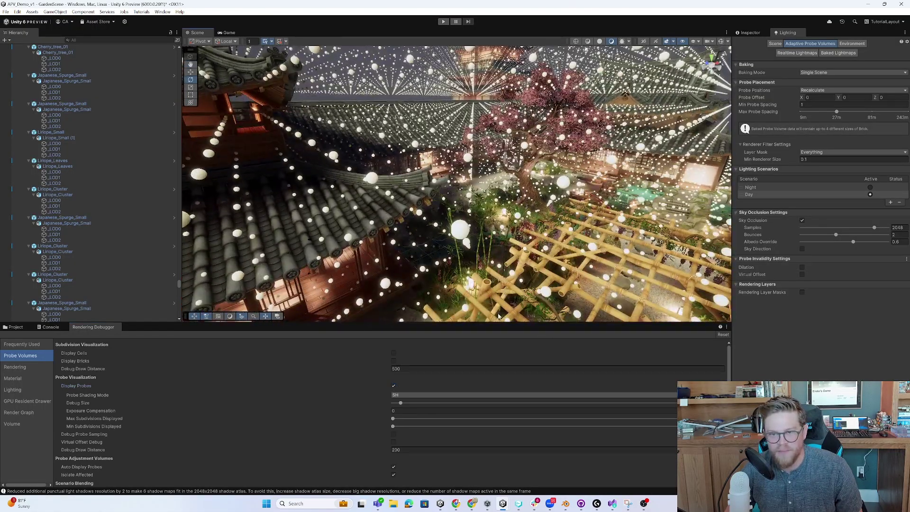
- Hide the probes, set the Scenario Blend Target to Night, and raise the Scenario Blending Factor to blend the garden from Day to Night
{"action": "left_click", "coordinate": [394, 386]}
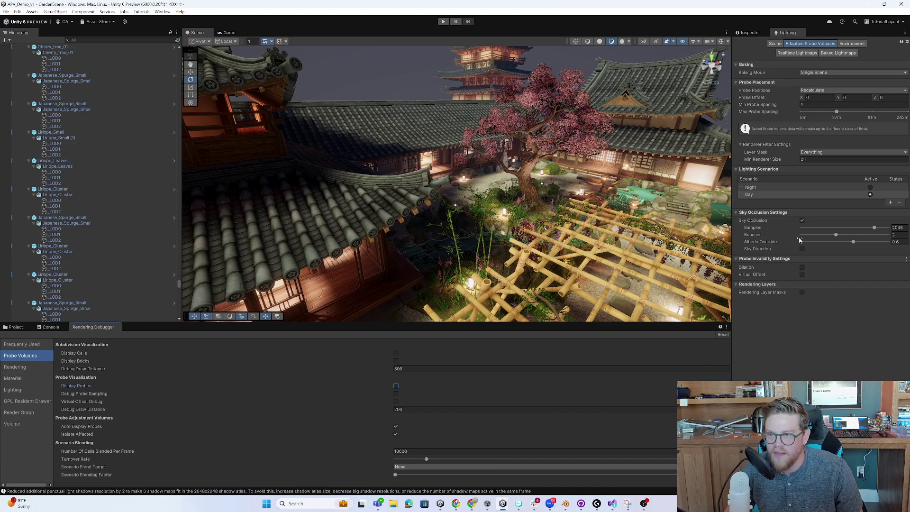
{"action": "left_click", "coordinate": [477, 468]}
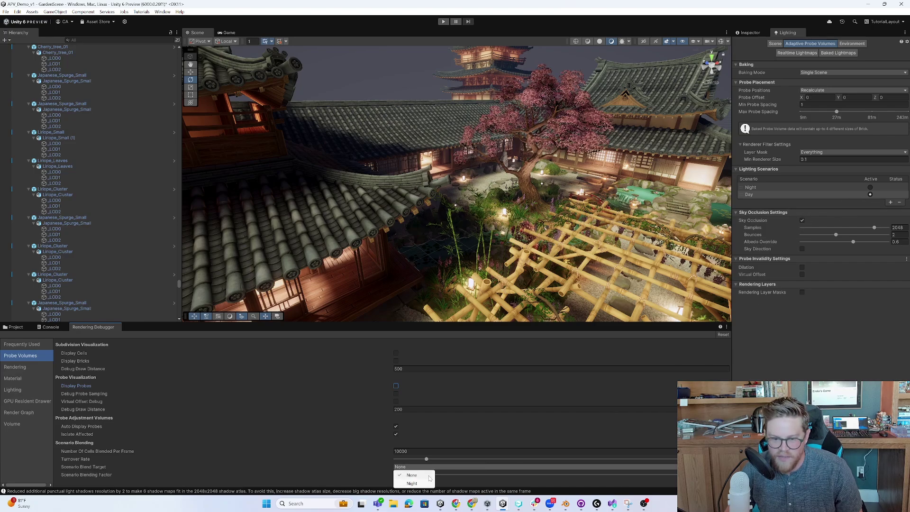
{"action": "left_click", "coordinate": [409, 482]}
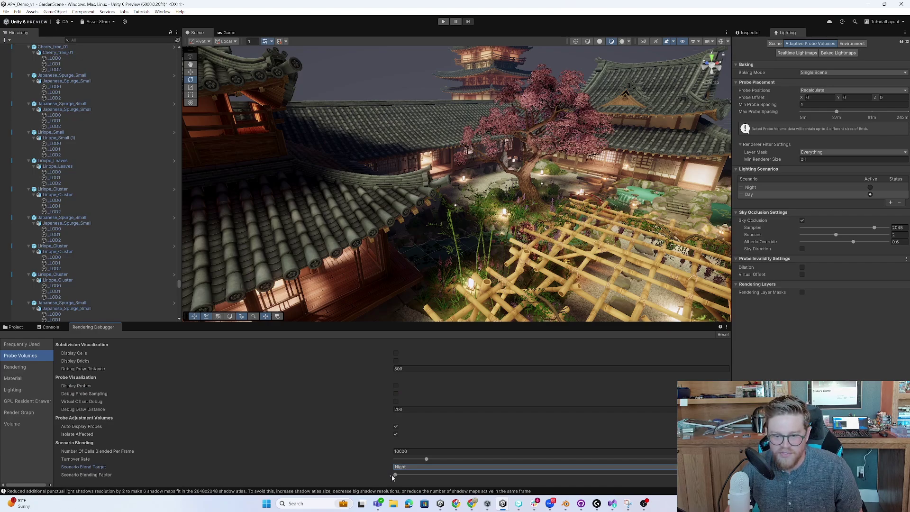
{"action": "left_click_drag", "start_coordinate": [396, 476], "coordinate": [696, 478]}
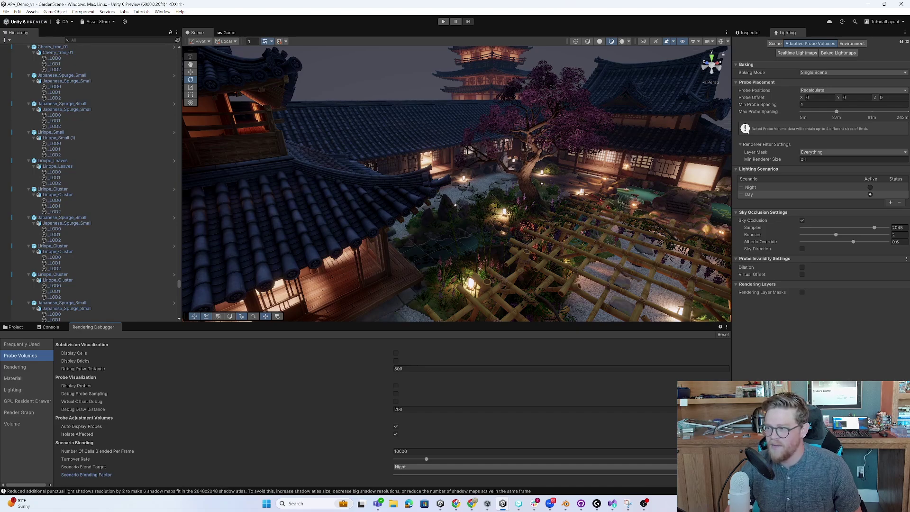
- Switch to the browser and review the Unity manual page on baking and blending Lighting Scenarios, including its example script, and return to Unity
{"action": "key", "text": "alt+Tab"}
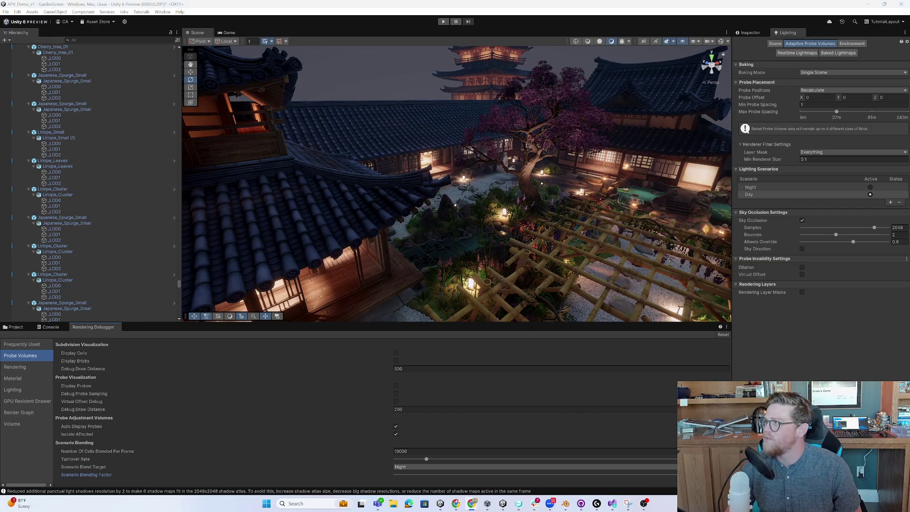
{"action": "left_click_drag", "start_coordinate": [901, 266], "coordinate": [429, 4]}
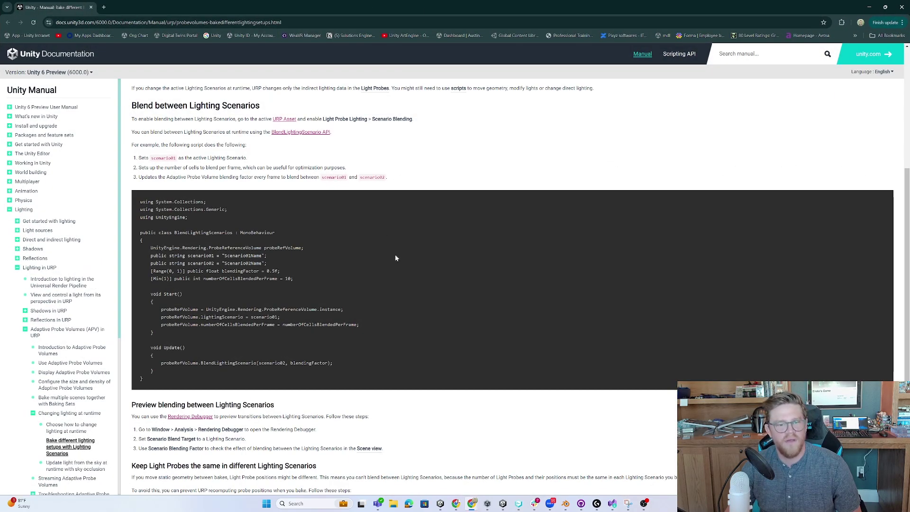
{"action": "scroll", "coordinate": [412, 256], "scroll_direction": "up", "scroll_amount": 2}
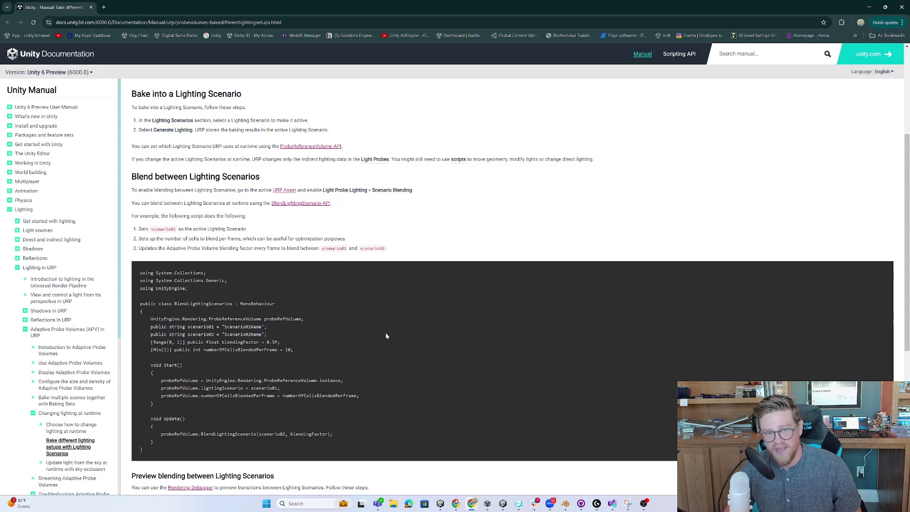
{"action": "scroll", "coordinate": [450, 236], "scroll_direction": "up", "scroll_amount": 3}
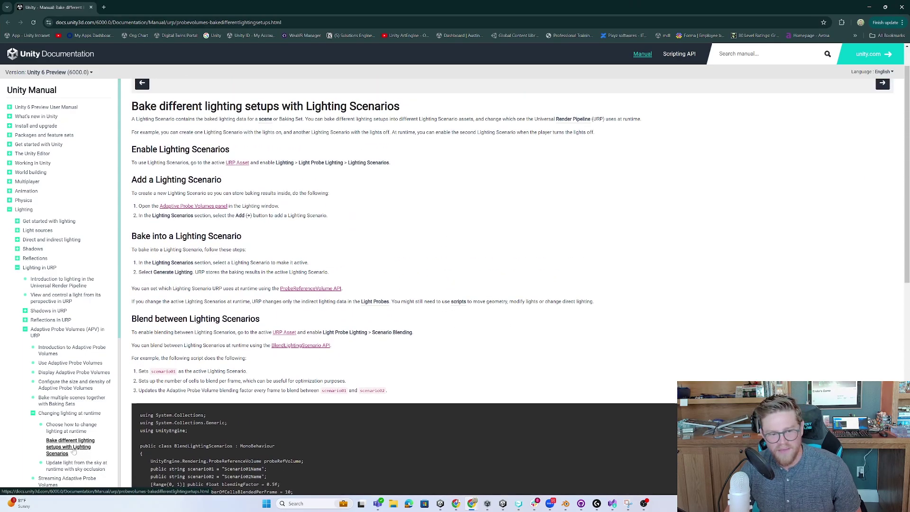
{"action": "scroll", "coordinate": [166, 225], "scroll_direction": "down", "scroll_amount": 2}
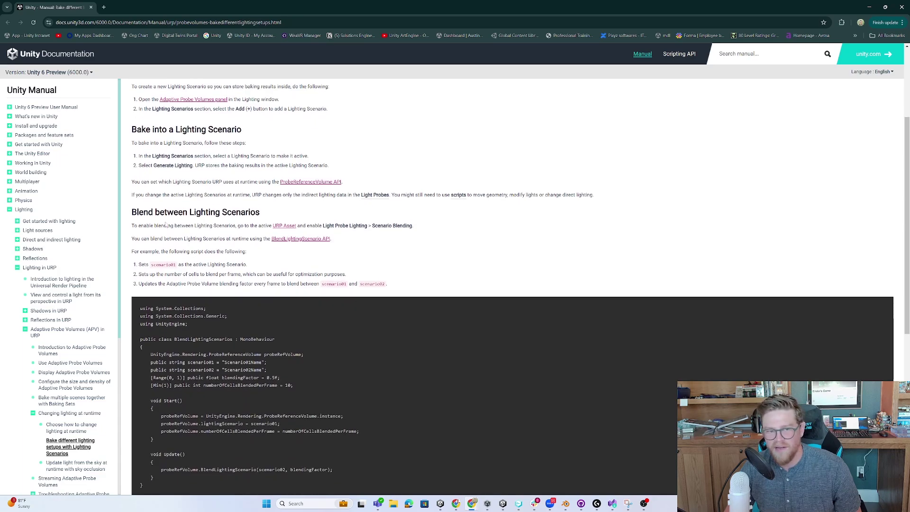
{"action": "scroll", "coordinate": [246, 300], "scroll_direction": "down", "scroll_amount": 2}
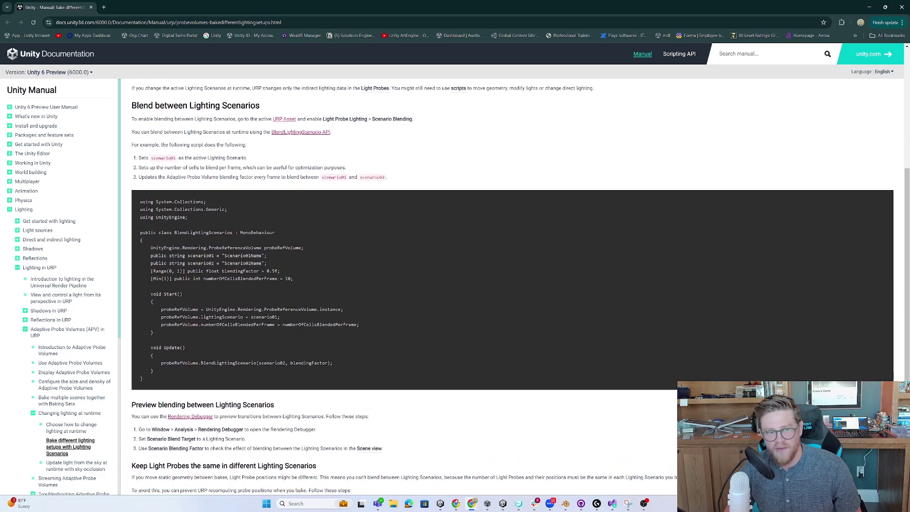
{"action": "scroll", "coordinate": [345, 315], "scroll_direction": "down", "scroll_amount": 1}
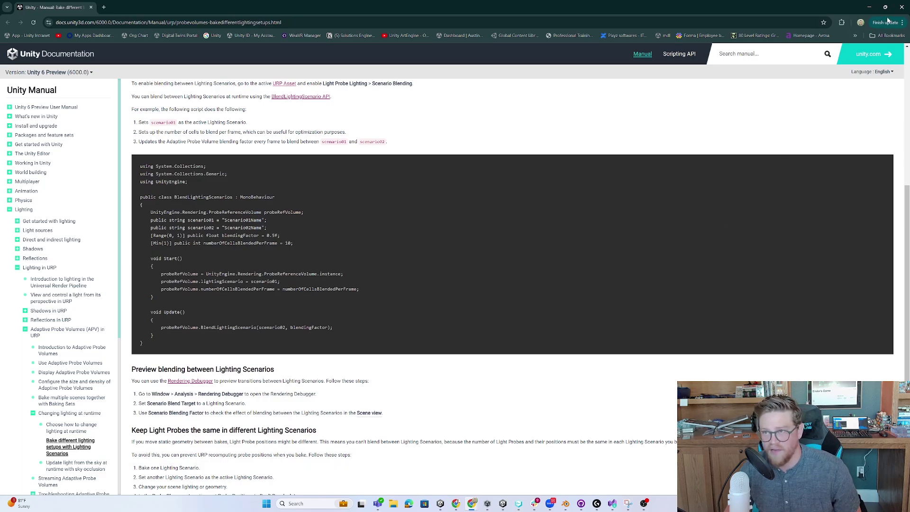
{"action": "left_click", "coordinate": [869, 7]}
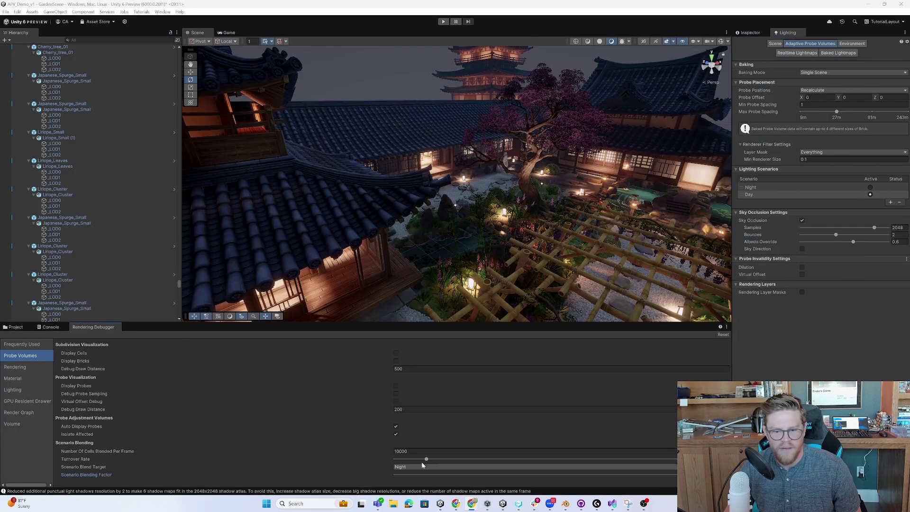
- Display the probes in the Scene view and lower the Scenario Blending Factor to near zero, blending their lighting from Night back toward Day
{"action": "left_click_drag", "start_coordinate": [701, 475], "coordinate": [692, 491]}
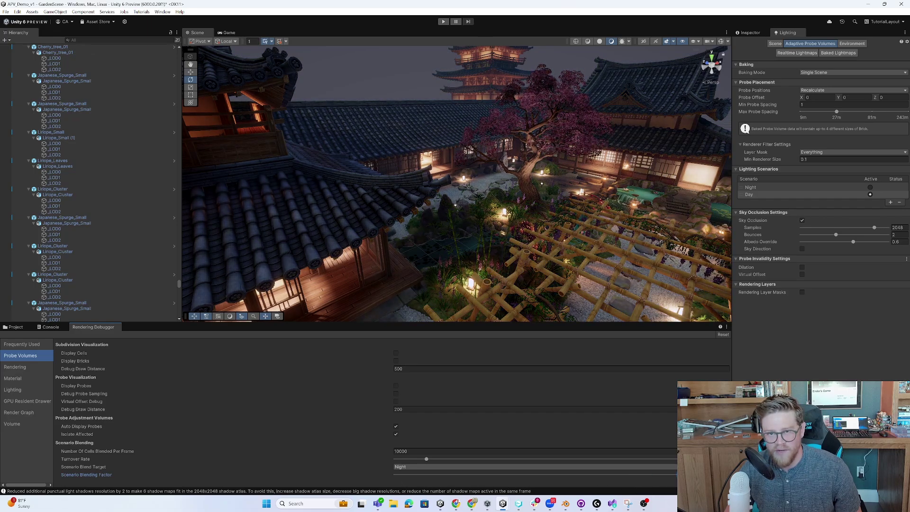
{"action": "left_click", "coordinate": [396, 385]}
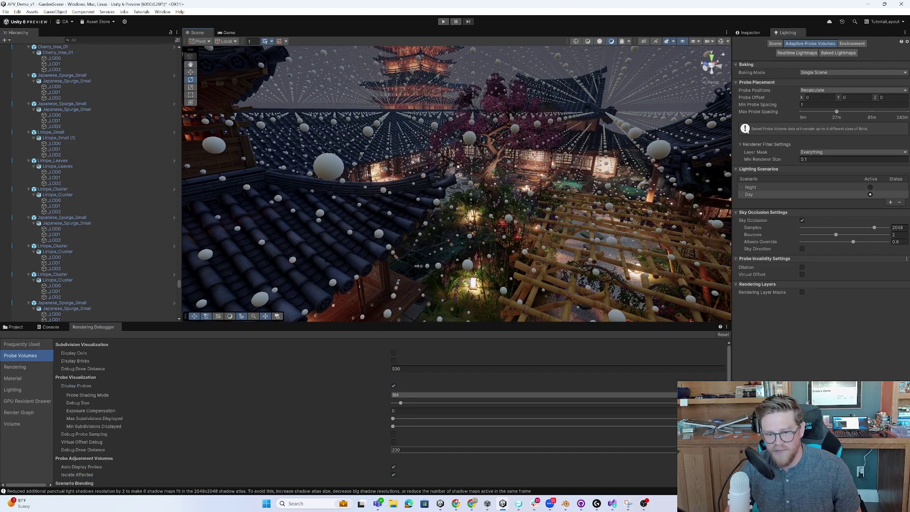
{"action": "scroll", "coordinate": [693, 450], "scroll_direction": "down", "scroll_amount": 3}
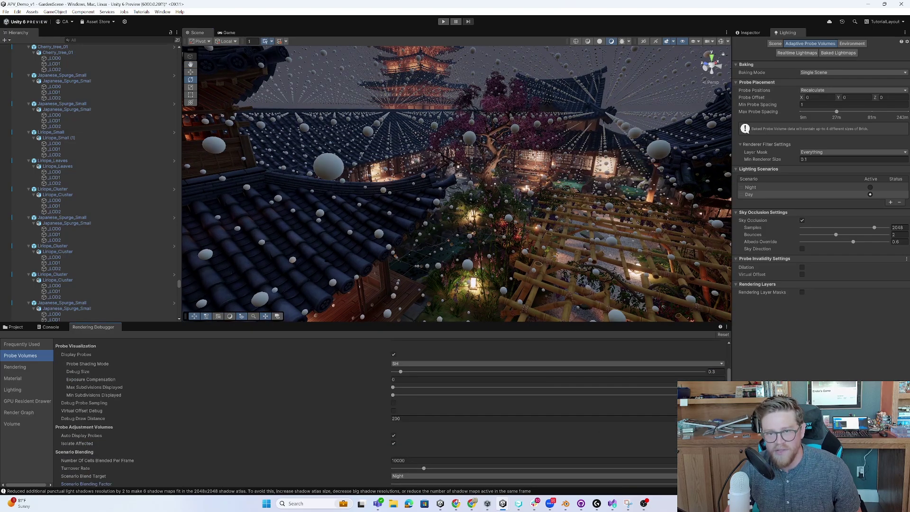
{"action": "left_click_drag", "start_coordinate": [692, 484], "coordinate": [402, 484]}
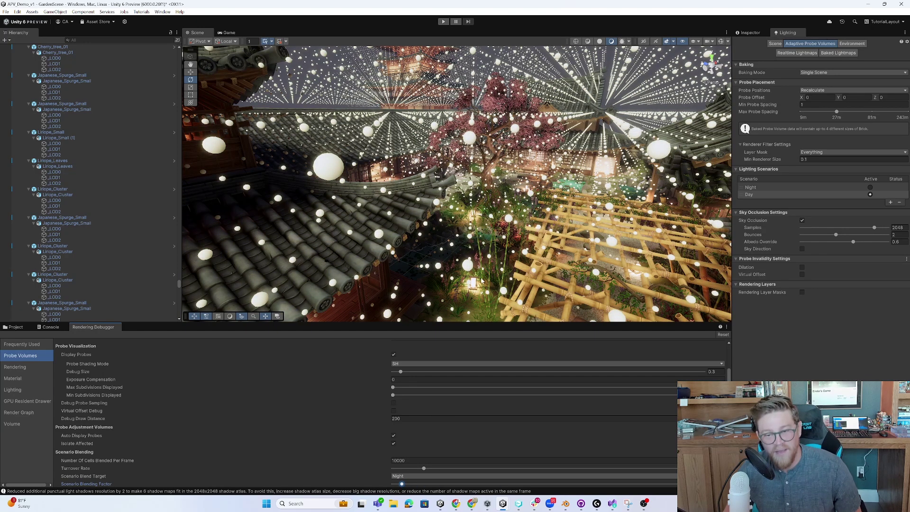